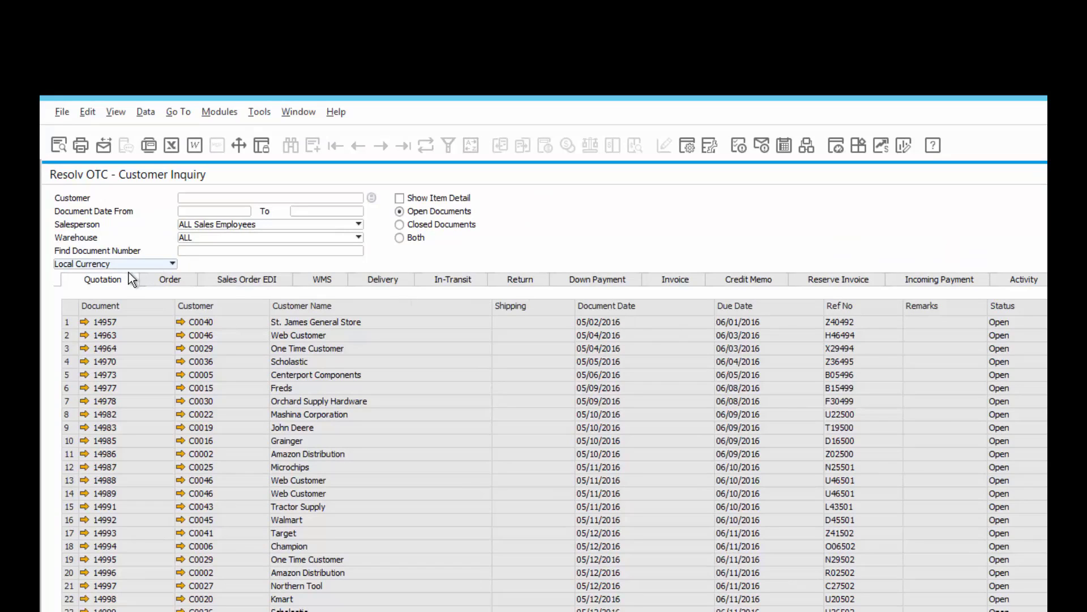
Review the open orders and open invoices, checking the invoice list with item detail shown and hidden.
{"action": "left_click", "coordinate": [162, 277]}
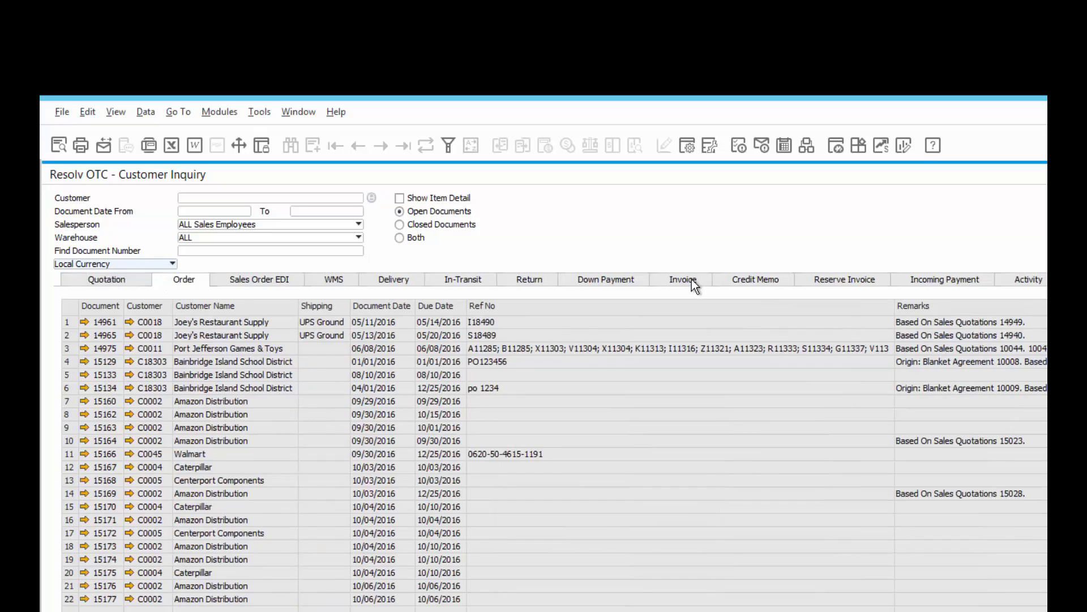
{"action": "left_click", "coordinate": [692, 279]}
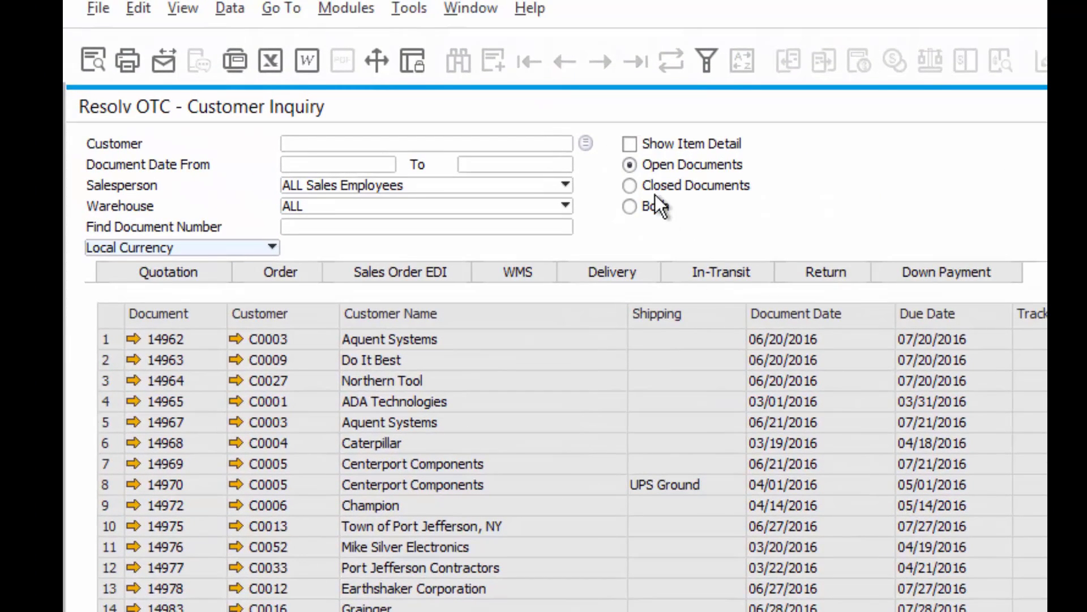
{"action": "left_click", "coordinate": [628, 139]}
{"action": "left_click", "coordinate": [628, 140]}
Filter the open invoices to a single salesperson and the customer St. James General Store.
{"action": "left_click", "coordinate": [365, 187]}
{"action": "left_click", "coordinate": [391, 287]}
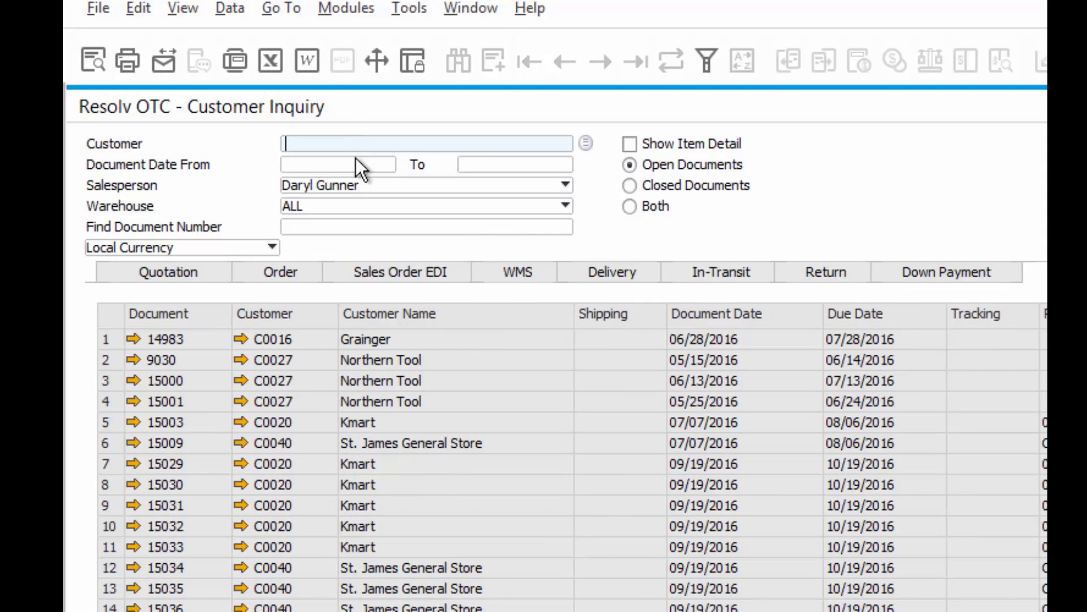
{"action": "left_click", "coordinate": [367, 163]}
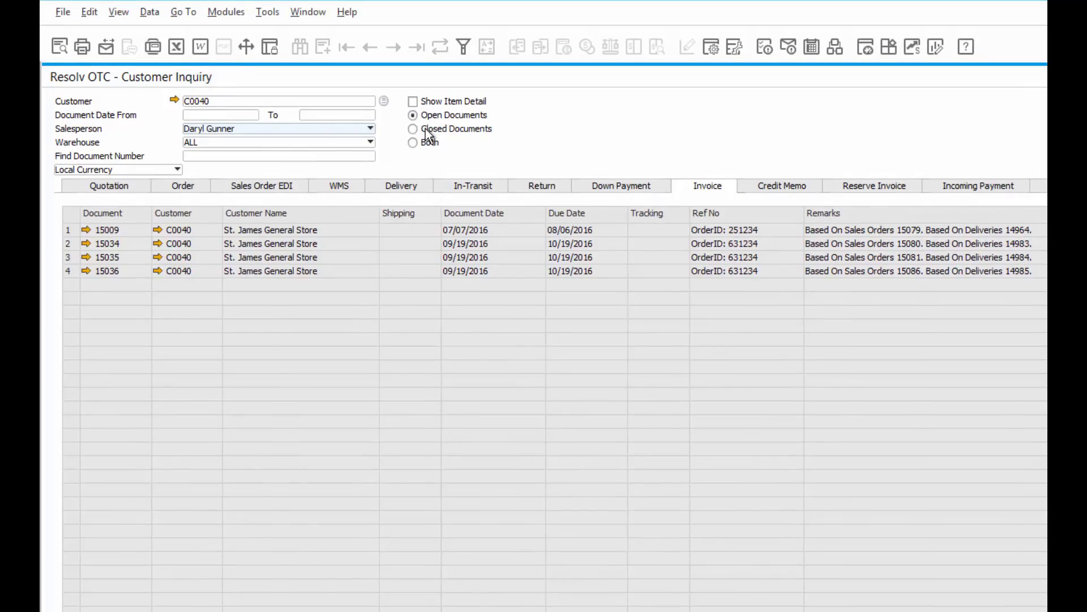
Switch the invoice list to closed documents and set the salesperson filter to ALL Sales Employees.
{"action": "left_click", "coordinate": [426, 128]}
{"action": "left_click", "coordinate": [304, 129]}
{"action": "left_click", "coordinate": [292, 141]}
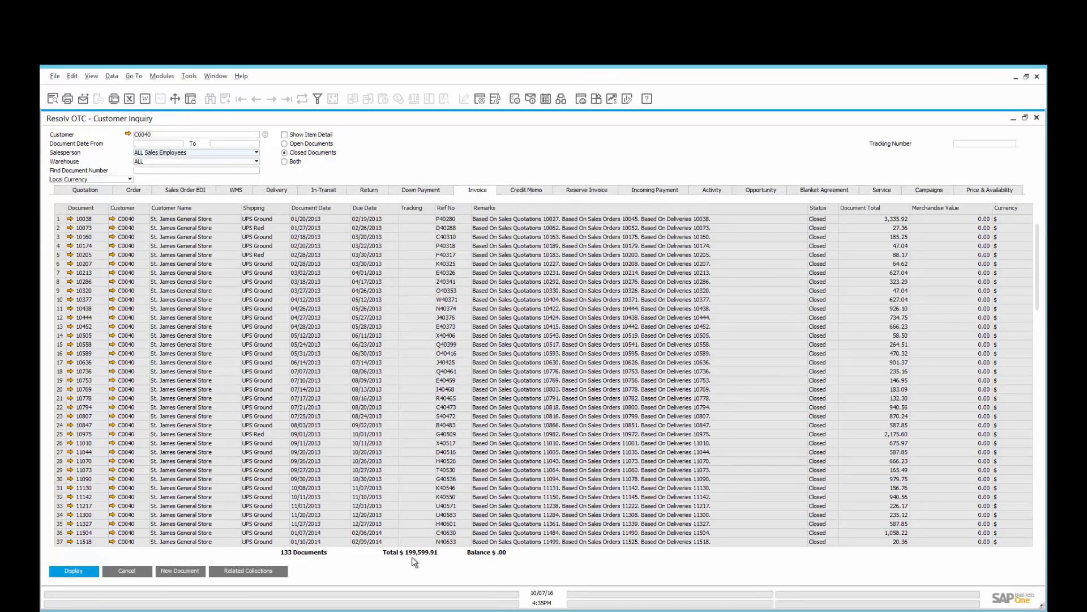
Restrict the list to open documents after checking both statuses, and view the contents of the 07/07/2016 invoice.
{"action": "left_click", "coordinate": [285, 162]}
{"action": "left_click", "coordinate": [302, 145]}
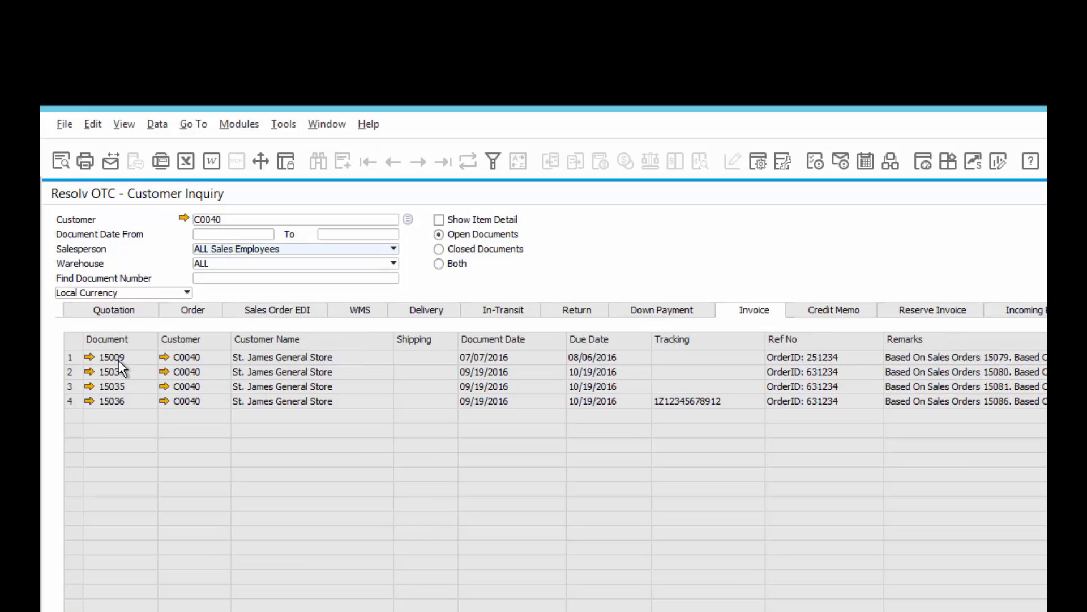
{"action": "left_click", "coordinate": [89, 357]}
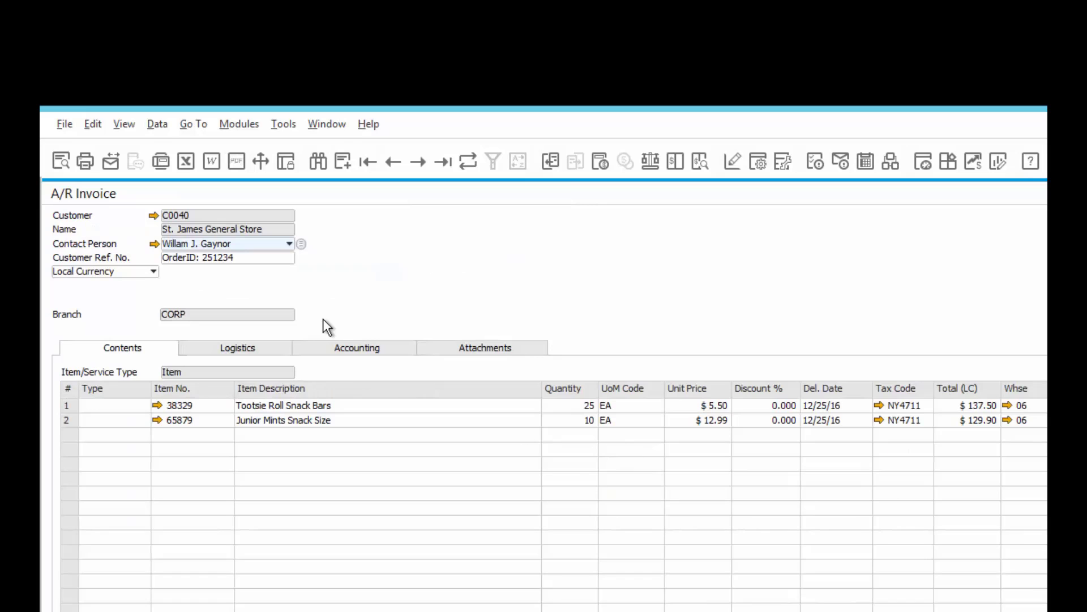
{"action": "key", "text": "Escape"}
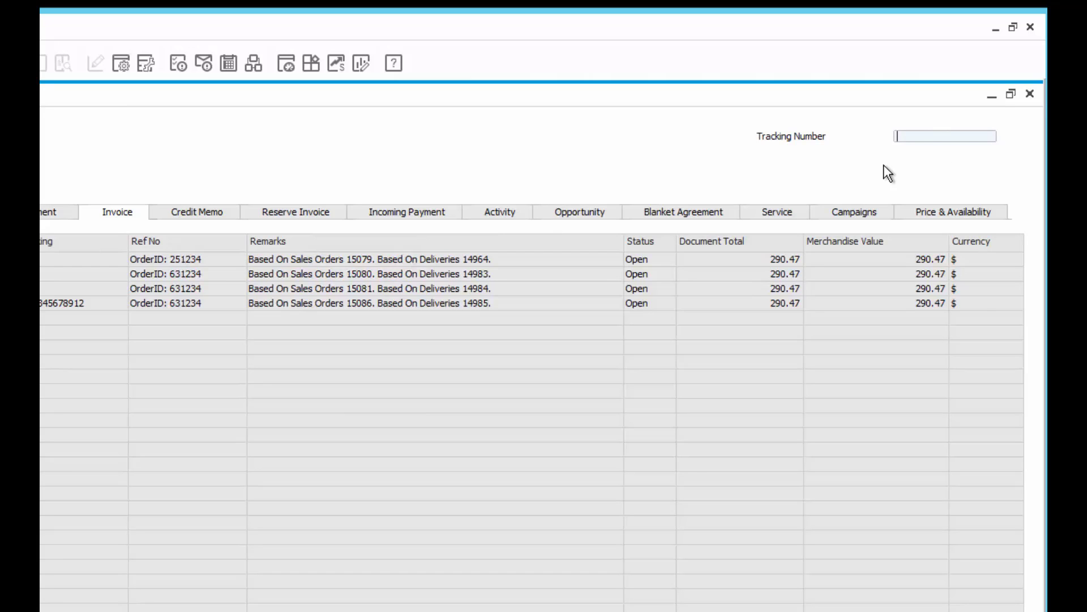
Look up the customer's invoice by pasting the shipment's tracking number into the Tracking Number field.
{"action": "key", "text": "ctrl+v"}
{"action": "key", "text": "Tab"}
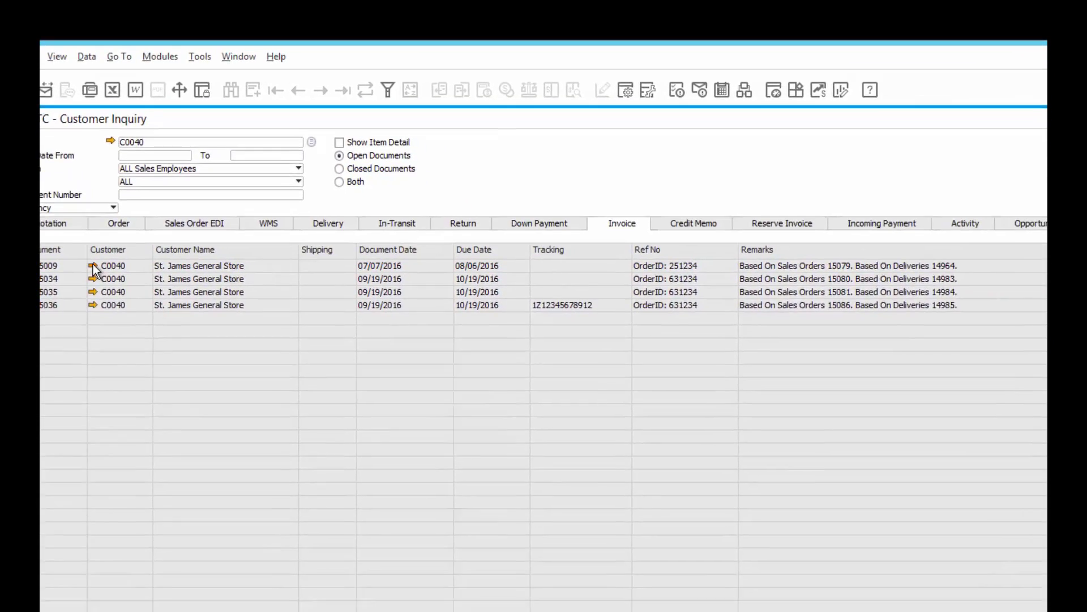
Open the AR Collection details in St. James General Store's master data and view the invoices behind the Current aging amount.
{"action": "left_click", "coordinate": [175, 388]}
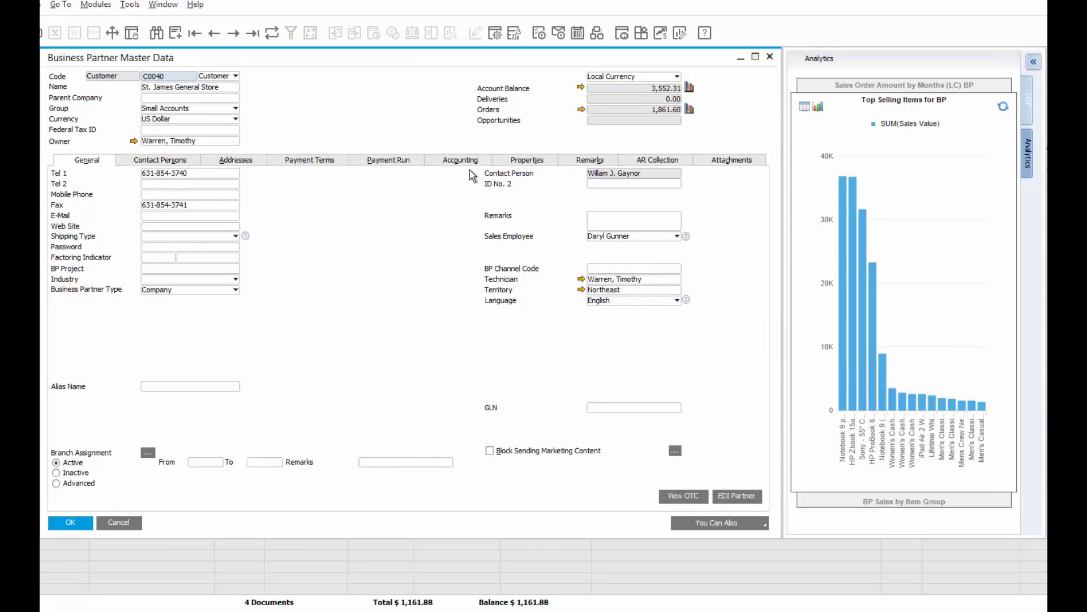
{"action": "left_click", "coordinate": [657, 160]}
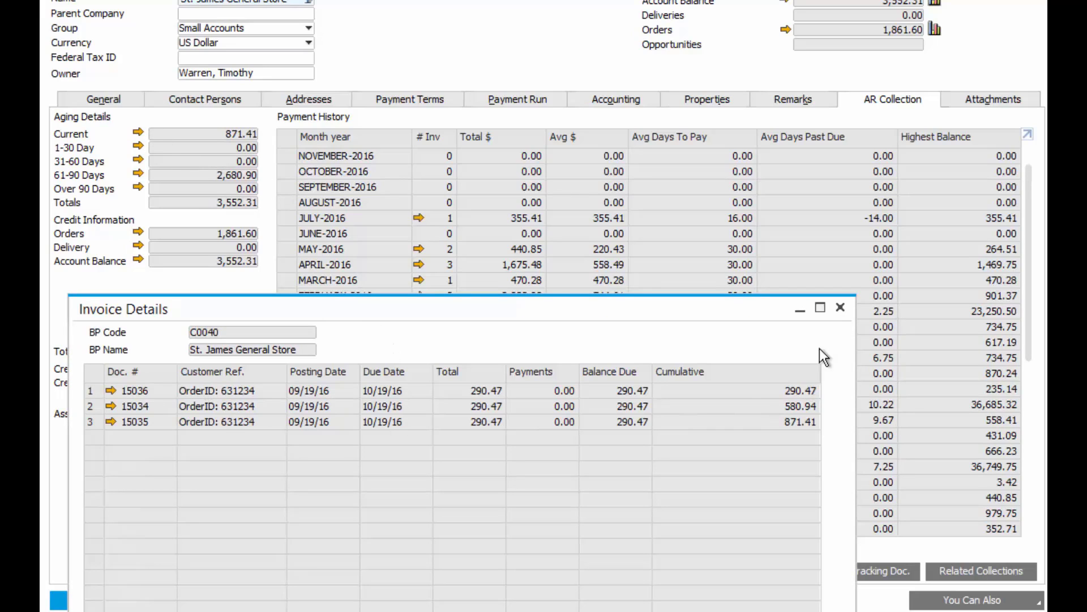
{"action": "left_click", "coordinate": [839, 311]}
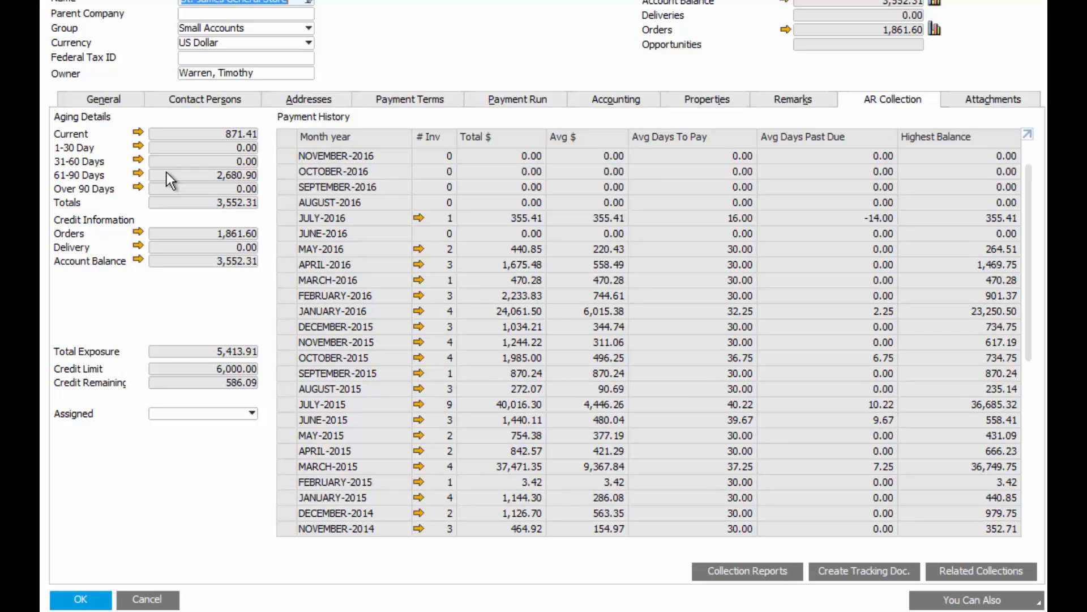
View the invoices behind the 61-90 Days aging amount and the orders behind the credit information.
{"action": "left_click", "coordinate": [137, 174]}
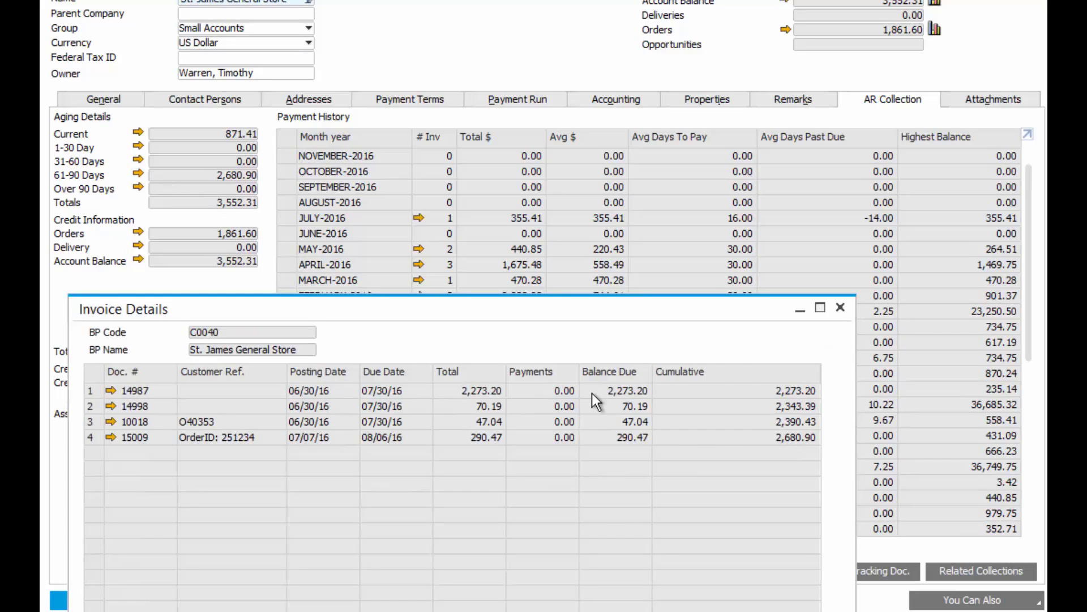
{"action": "left_click", "coordinate": [840, 307]}
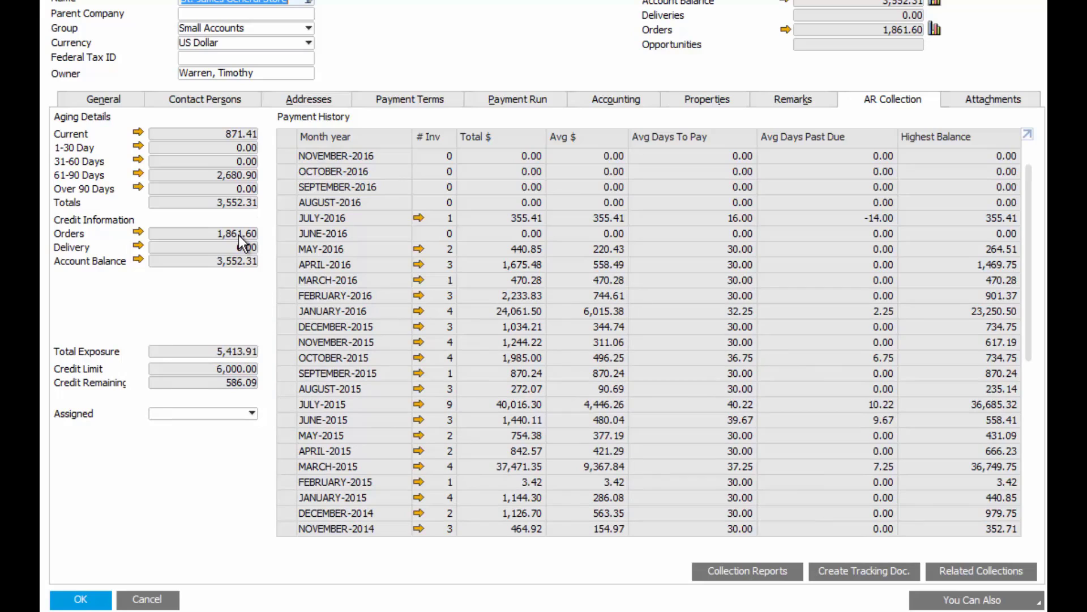
{"action": "left_click", "coordinate": [139, 232]}
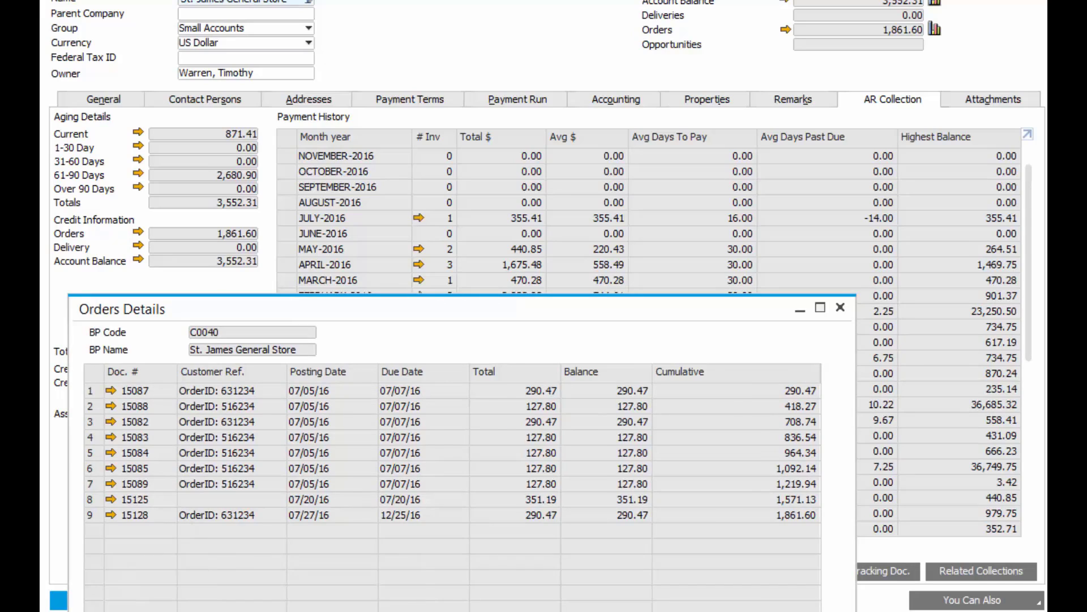
{"action": "key", "text": "Escape"}
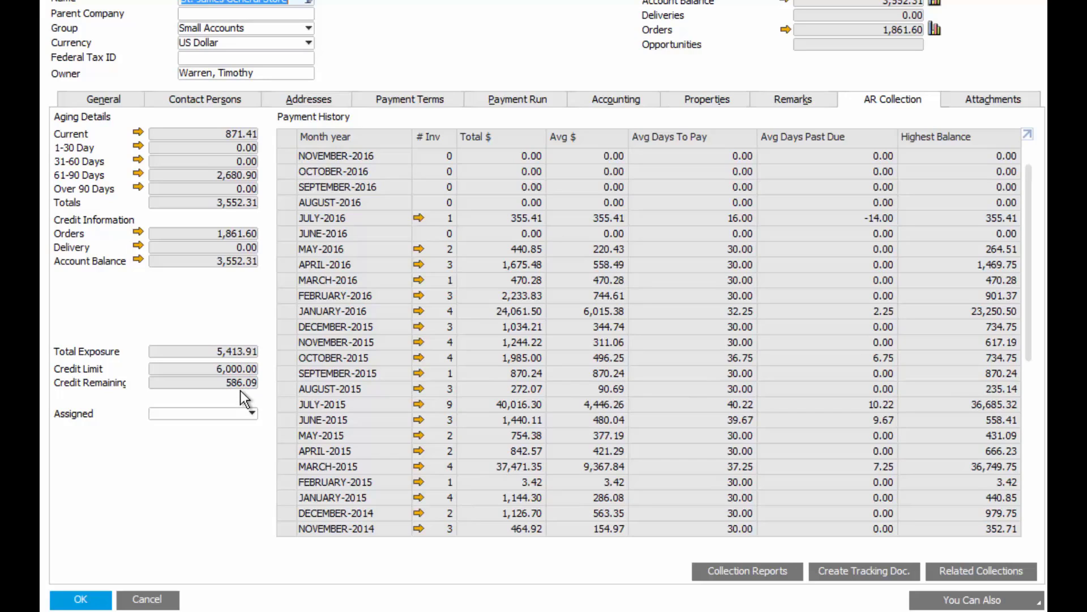
Set the Assigned user for St. James General Store's collections and save the master data.
{"action": "left_click", "coordinate": [242, 413]}
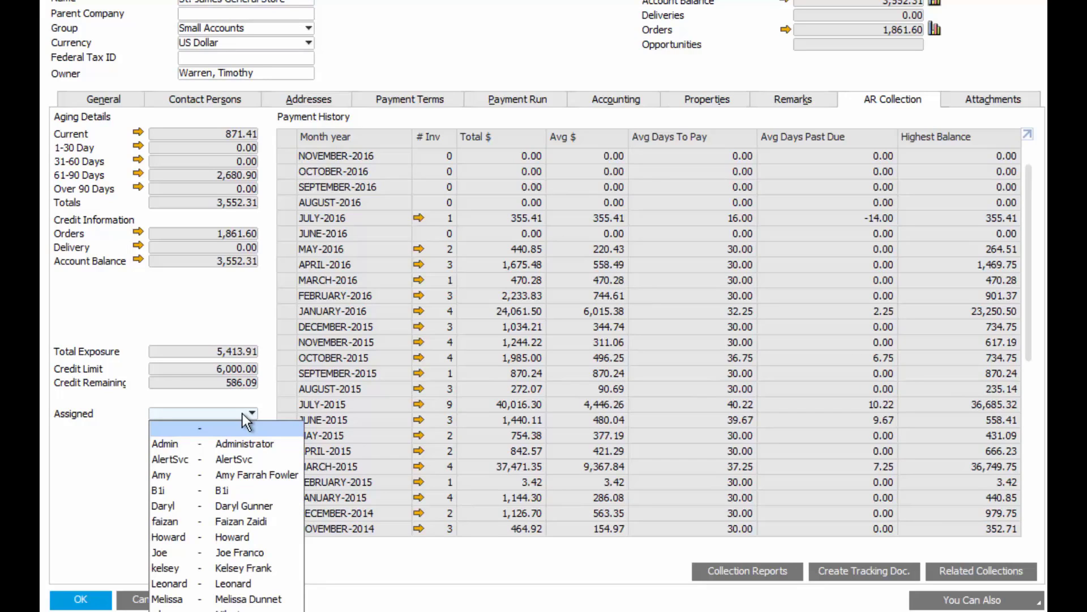
{"action": "left_click", "coordinate": [236, 536]}
{"action": "left_click", "coordinate": [91, 599]}
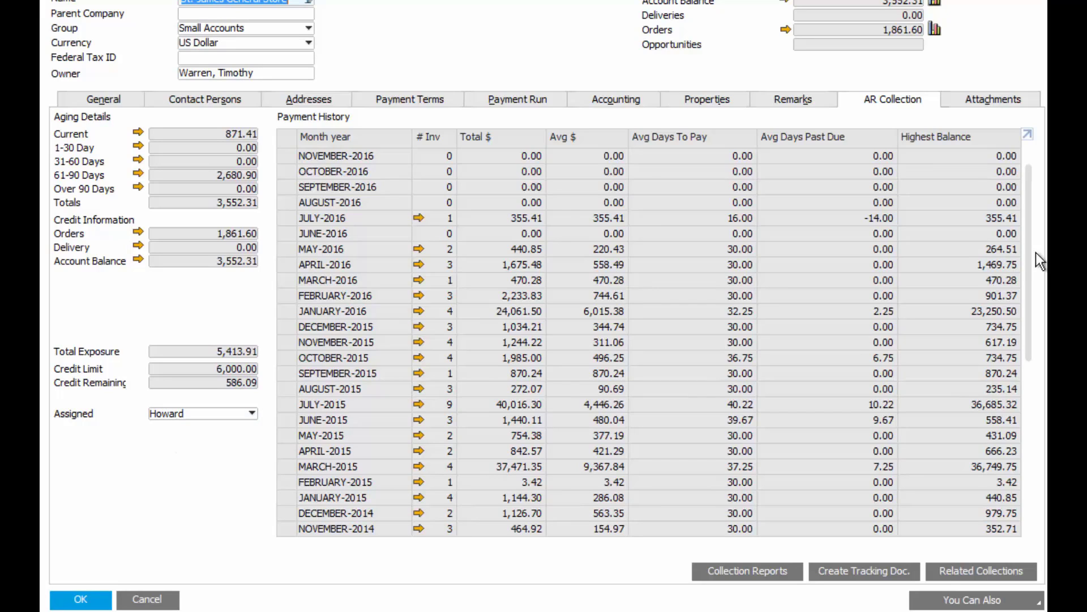
Review the monthly payment history back to February 2013 and open the related collection tracking document created 08/19/2016.
{"action": "left_click_drag", "start_coordinate": [1036, 252], "coordinate": [1039, 461]}
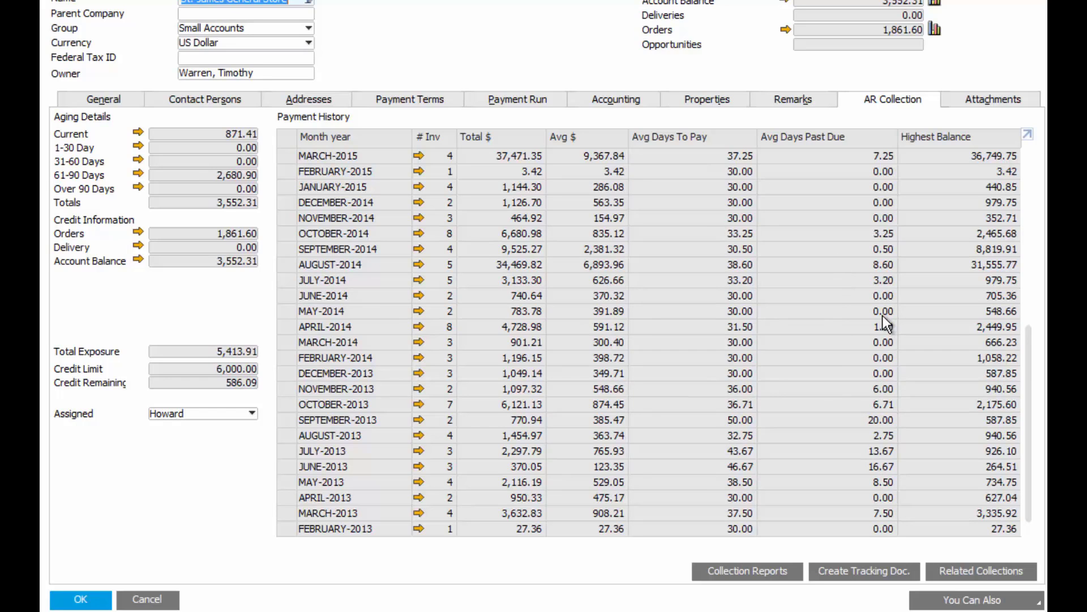
{"action": "left_click_drag", "start_coordinate": [1033, 372], "coordinate": [1036, 226]}
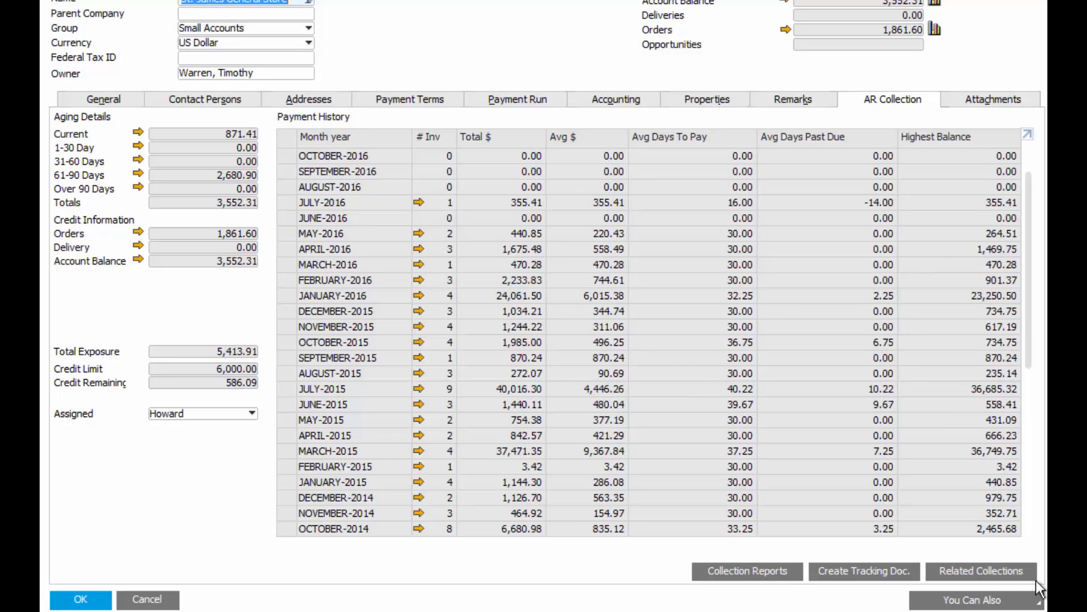
{"action": "left_click", "coordinate": [980, 570]}
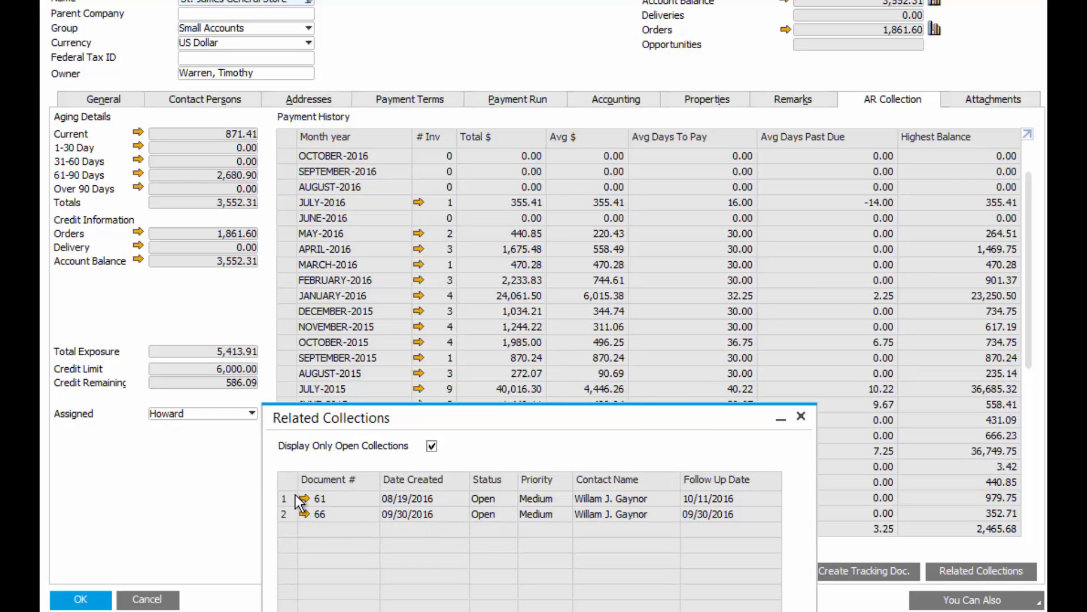
{"action": "left_click", "coordinate": [305, 513]}
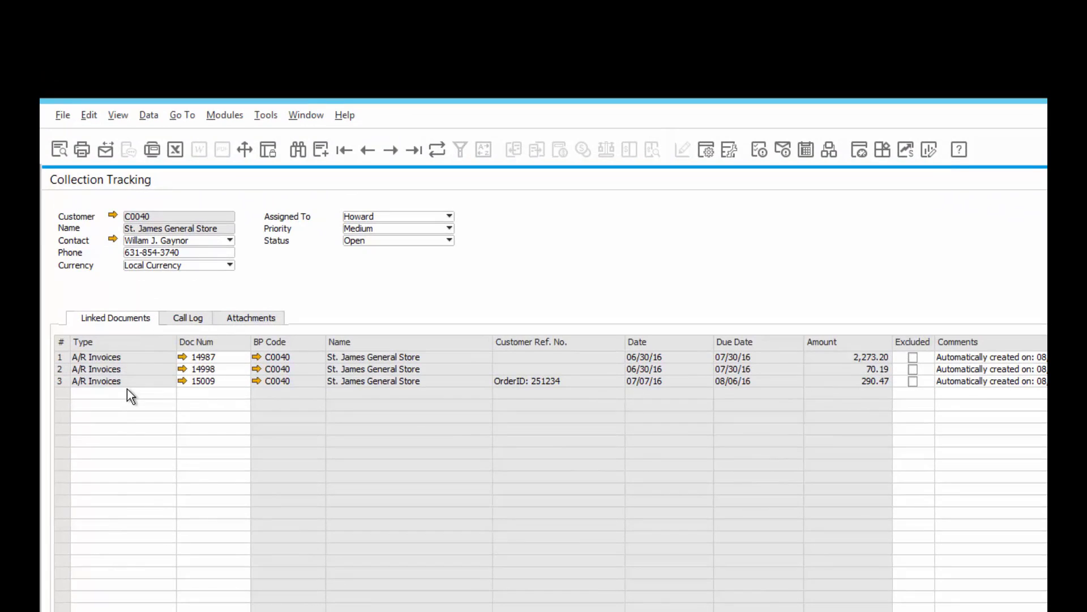
Examine the document types available for a new linked document line in the collection tracking.
{"action": "left_click", "coordinate": [162, 392]}
{"action": "left_click", "coordinate": [162, 392]}
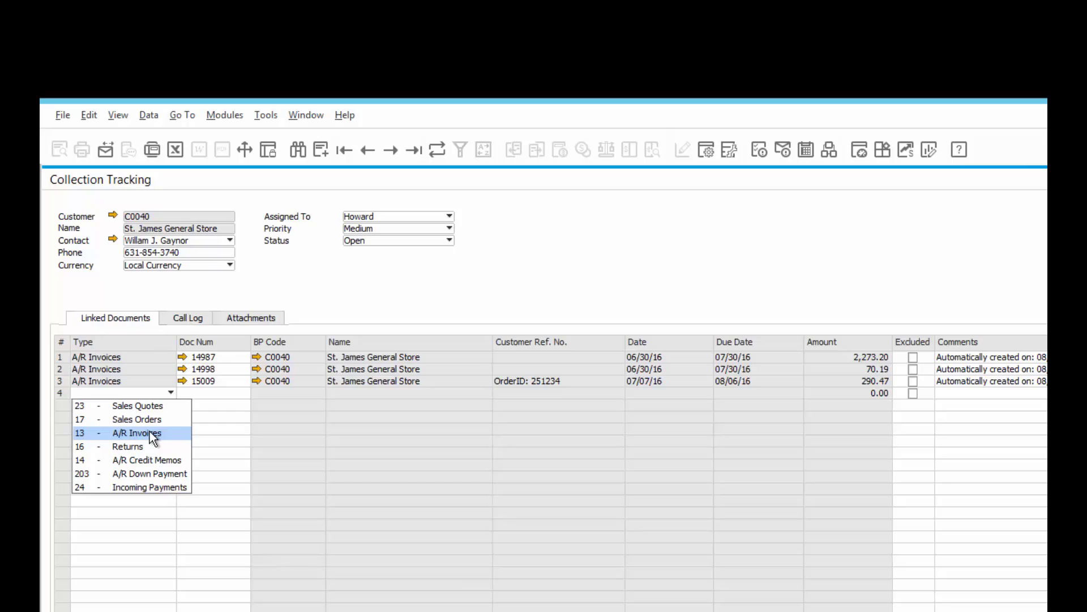
{"action": "key", "text": "Escape"}
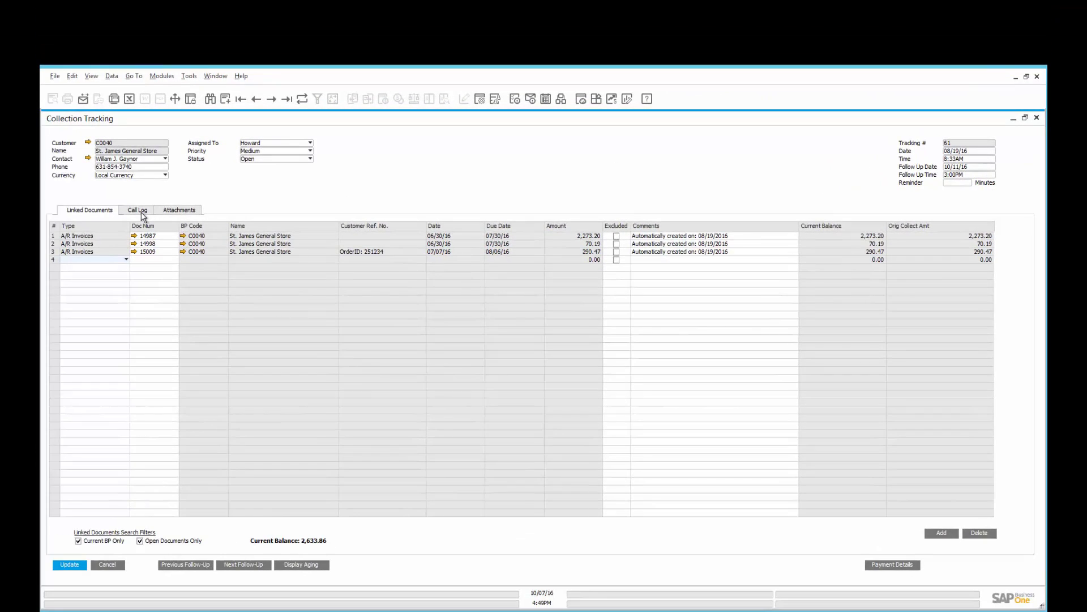
Review the collection tracking's call log and the customer's aging and payment history.
{"action": "left_click", "coordinate": [140, 211]}
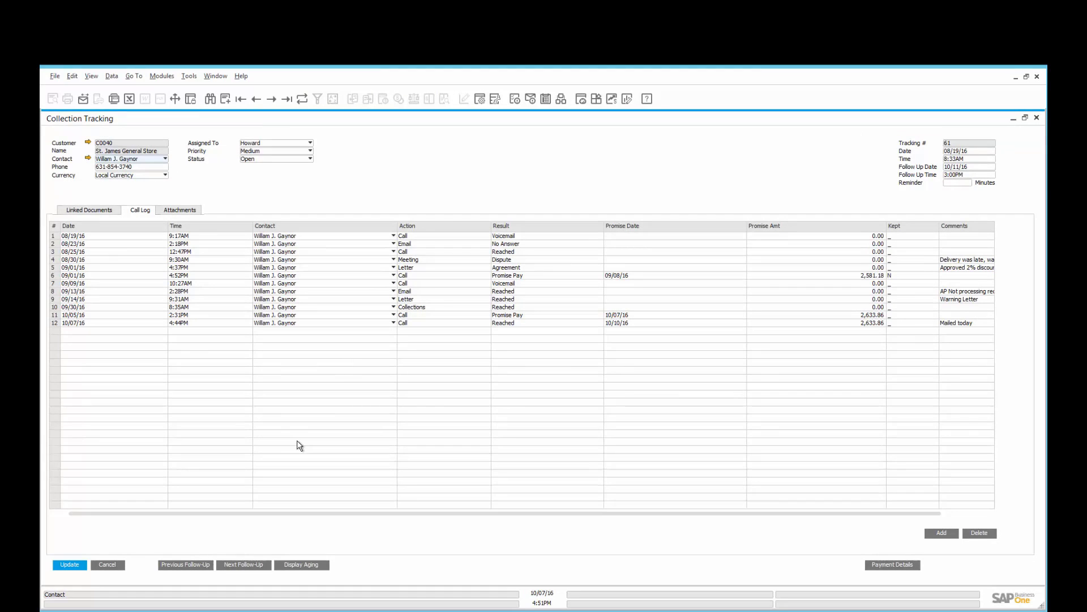
{"action": "left_click", "coordinate": [301, 564]}
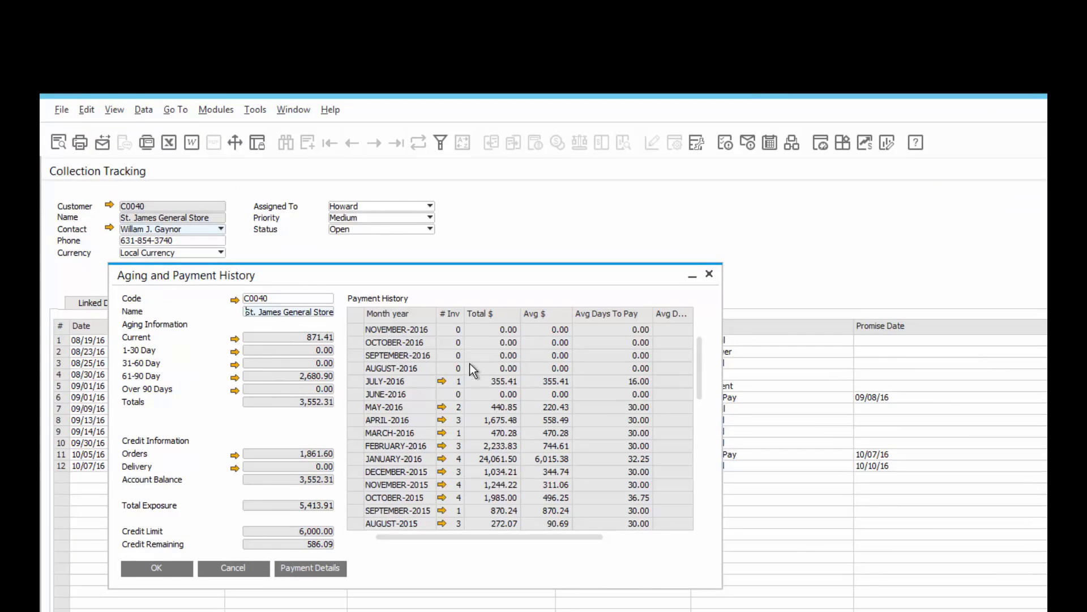
{"action": "scroll", "coordinate": [518, 359], "scroll_direction": "right", "scroll_amount": 3}
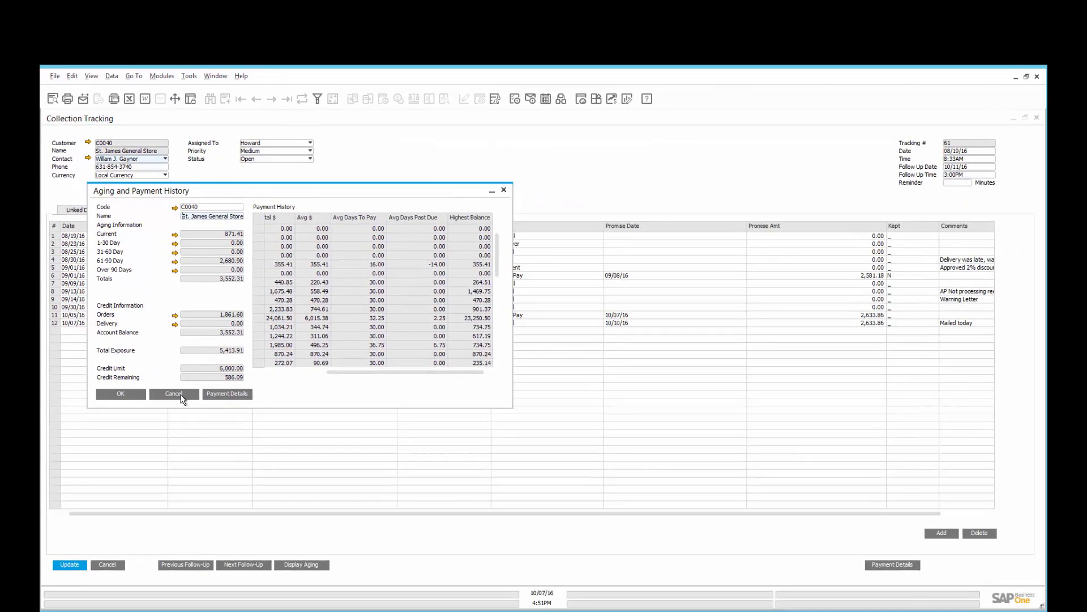
{"action": "left_click", "coordinate": [181, 396]}
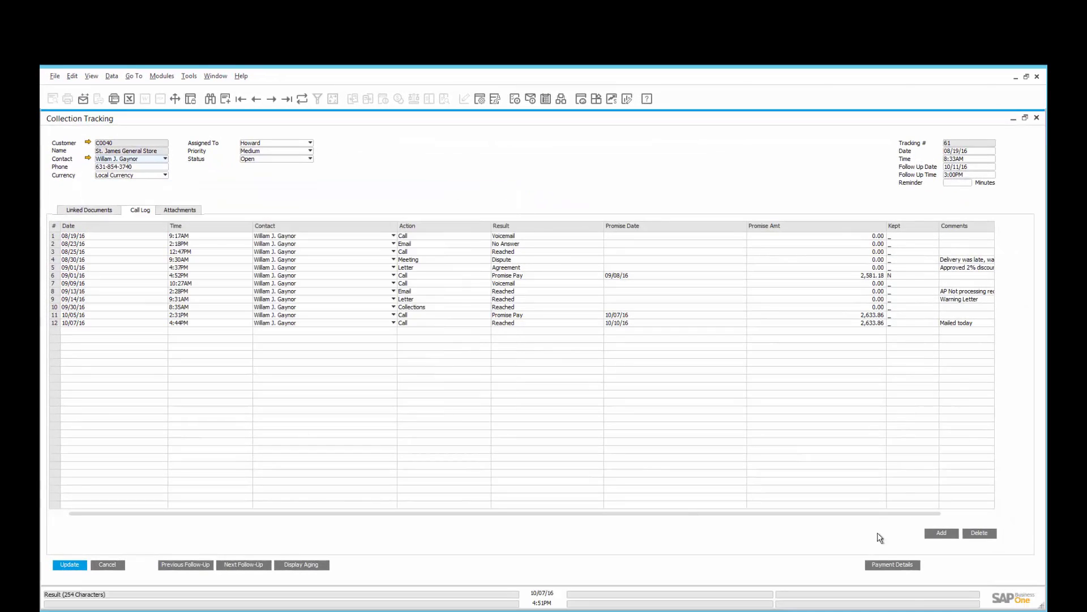
Look through the customer's payment details and open the 07/06/2016 credit card payment.
{"action": "left_click", "coordinate": [901, 564]}
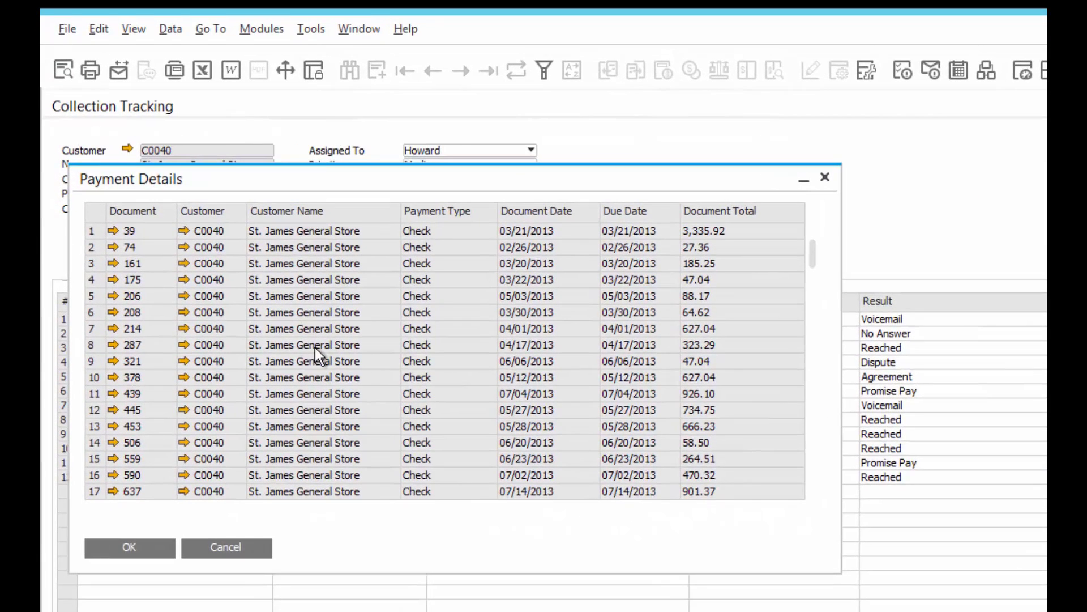
{"action": "left_click_drag", "start_coordinate": [815, 256], "coordinate": [772, 481]}
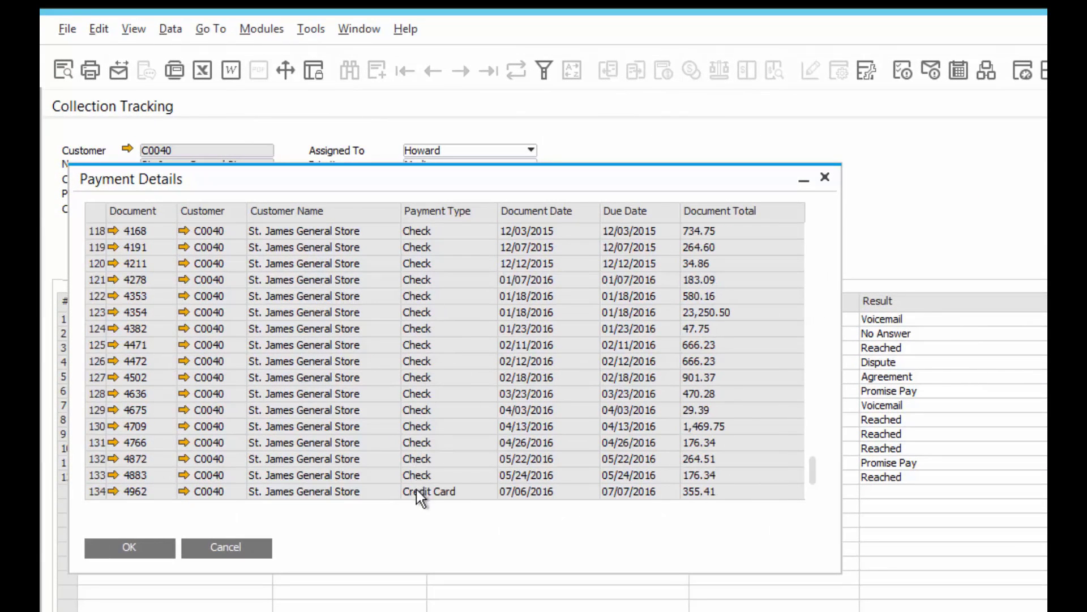
{"action": "left_click", "coordinate": [113, 492]}
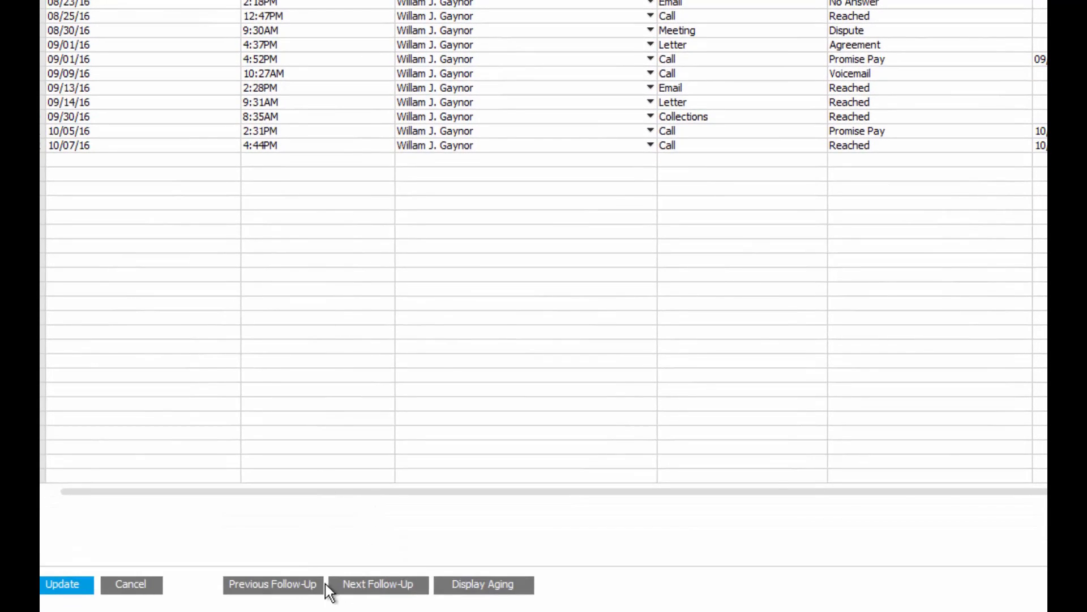
Go to the next follow-up in the collection tracking without saving the pending changes.
{"action": "left_click", "coordinate": [379, 583]}
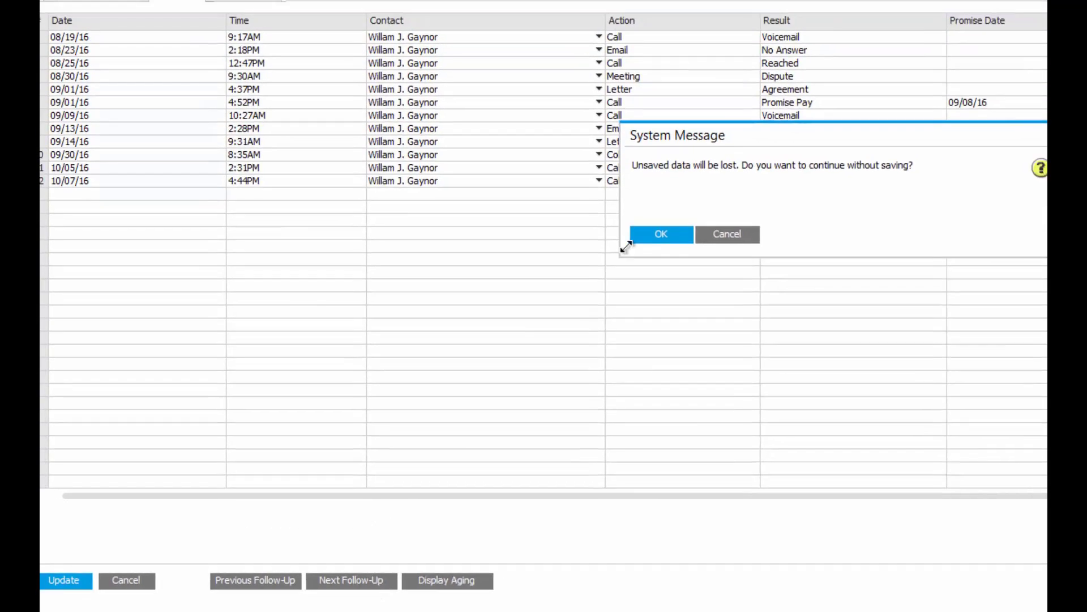
{"action": "key", "text": "Return"}
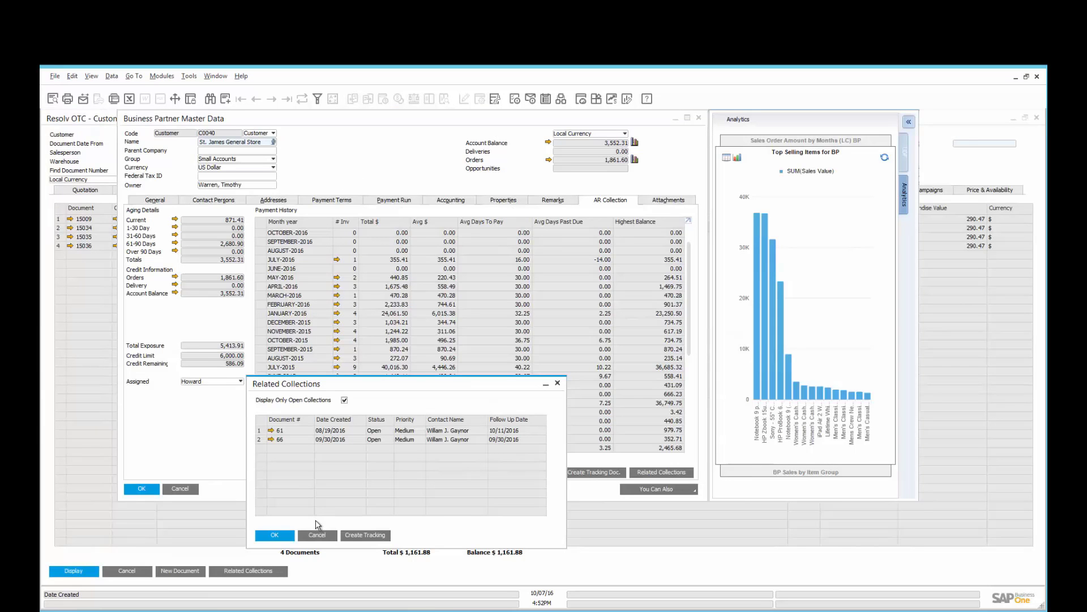
Run the customer's Collection Call Back Report including call actions, results and comments, and close it with its filters after viewing.
{"action": "left_click", "coordinate": [317, 534]}
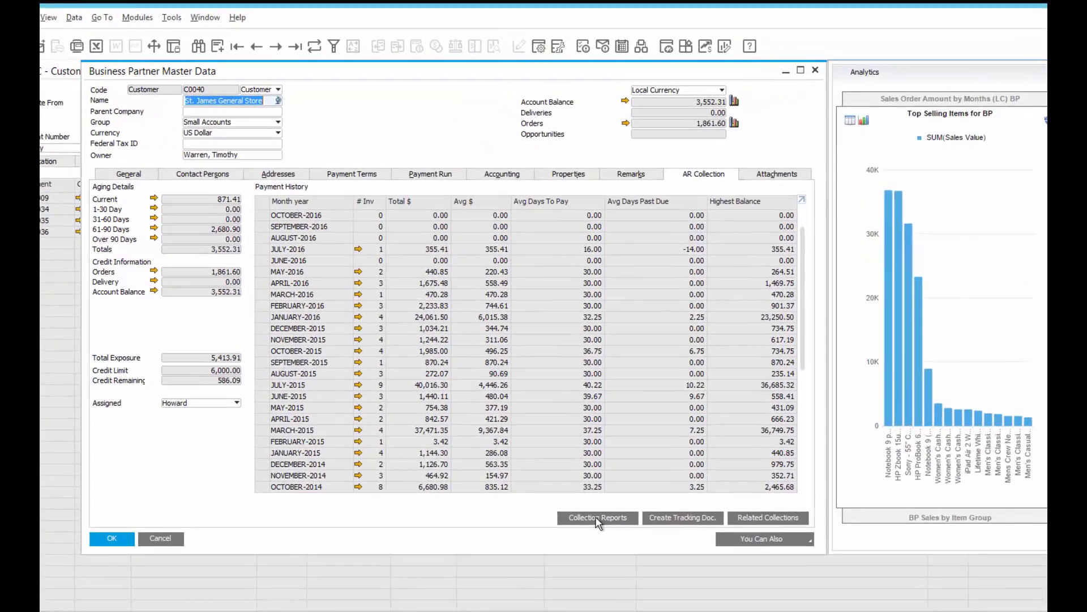
{"action": "left_click", "coordinate": [598, 518]}
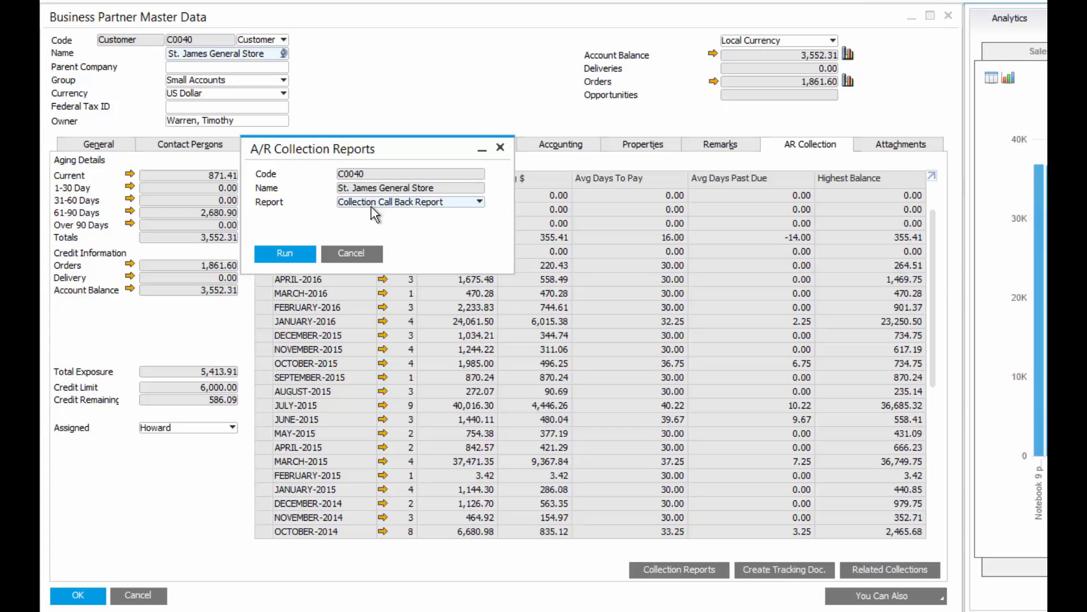
{"action": "left_click", "coordinate": [285, 253]}
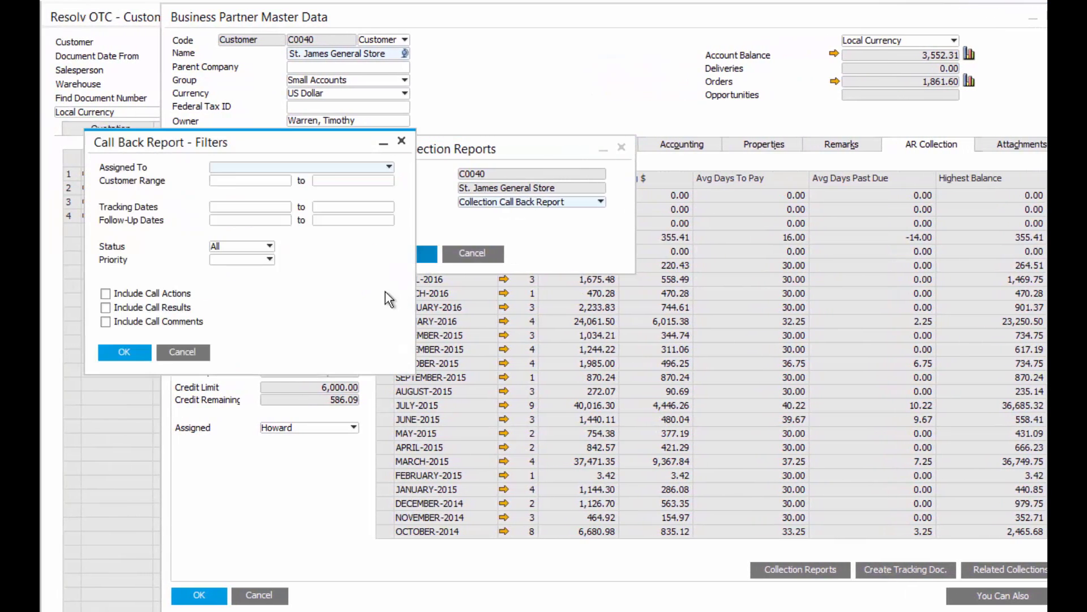
{"action": "left_click", "coordinate": [134, 311]}
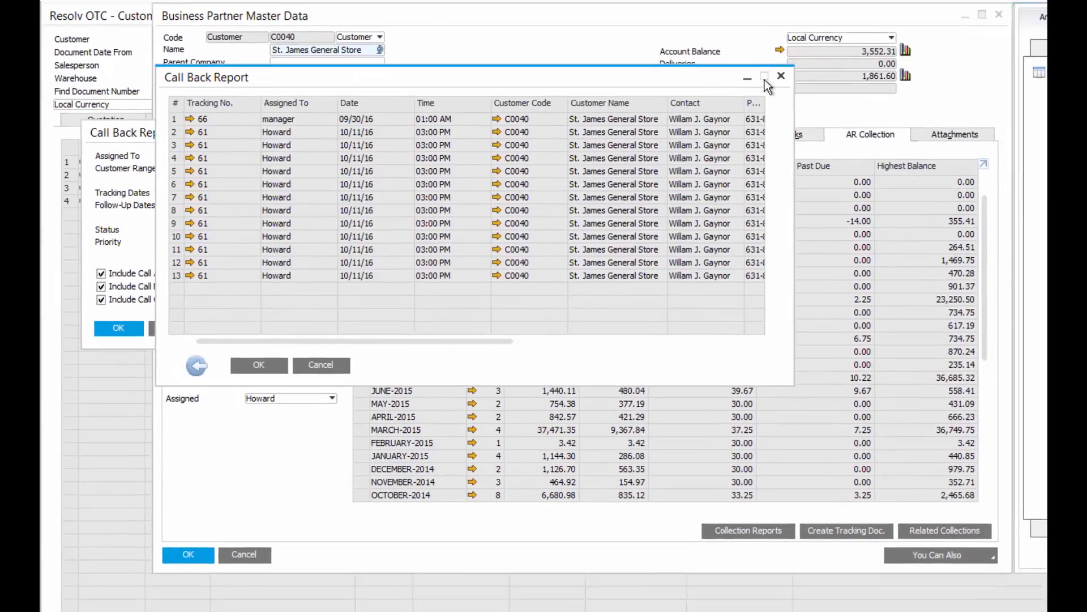
{"action": "left_click", "coordinate": [817, 81]}
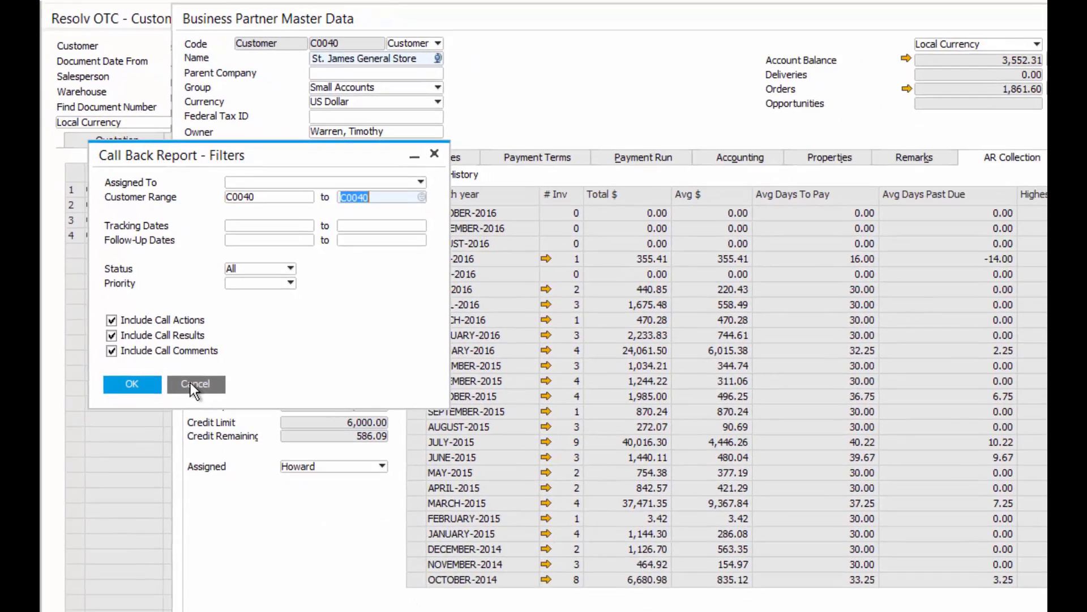
{"action": "left_click", "coordinate": [218, 453]}
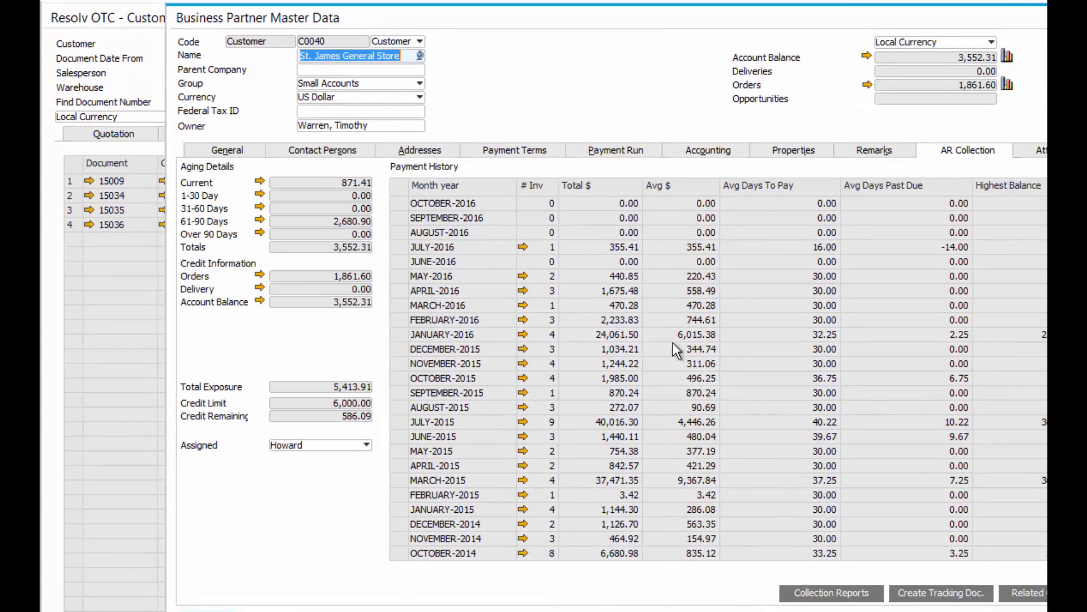
Run the Broken Promises Report for the same customer and enlarge the resulting report.
{"action": "left_click", "coordinate": [511, 213]}
{"action": "left_click", "coordinate": [511, 223]}
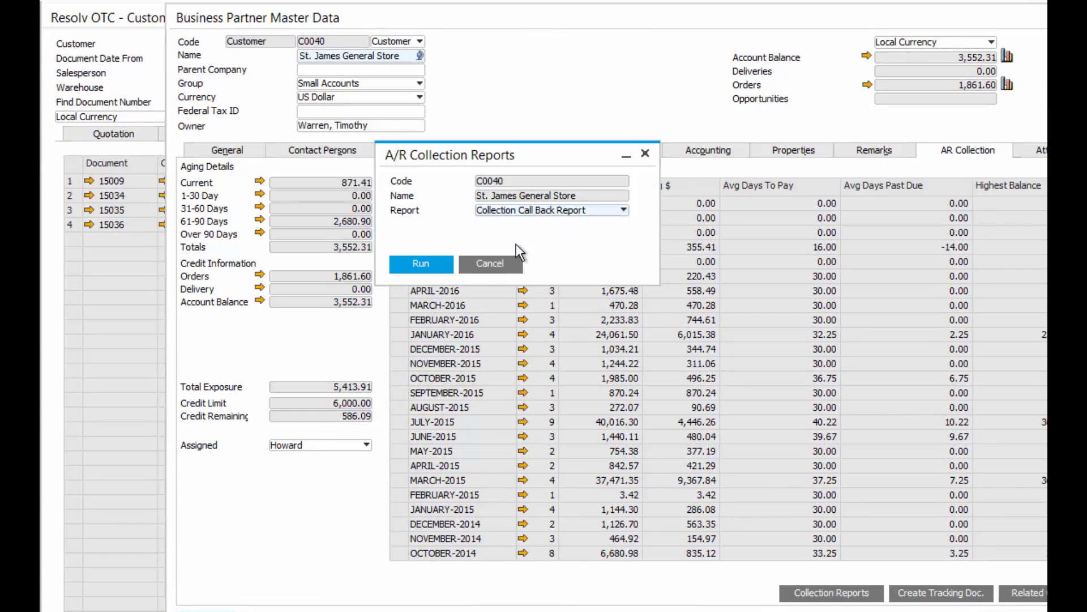
{"action": "left_click", "coordinate": [426, 264]}
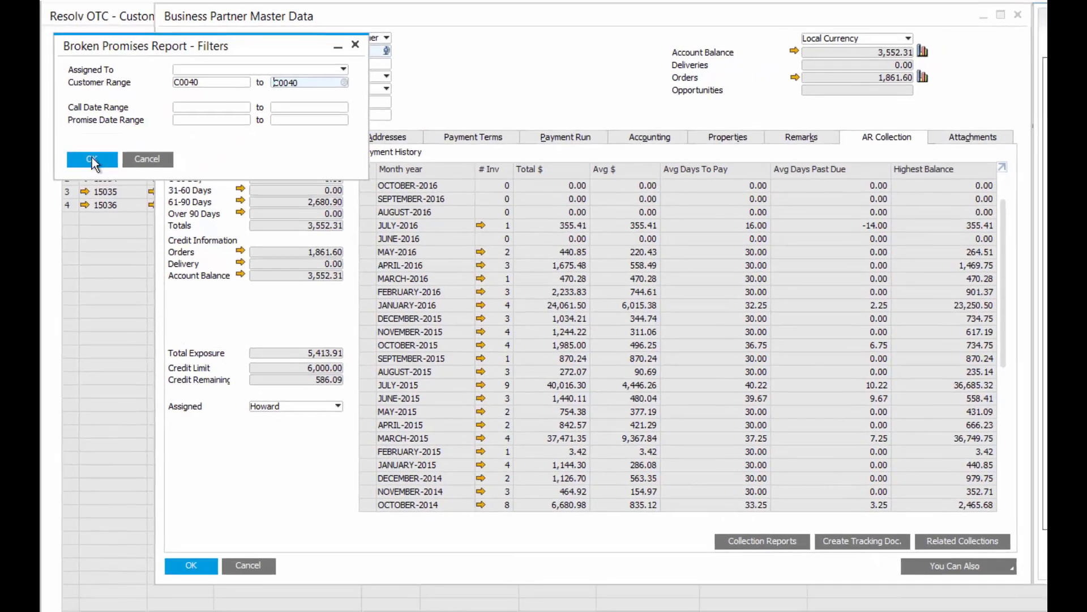
{"action": "left_click", "coordinate": [97, 174]}
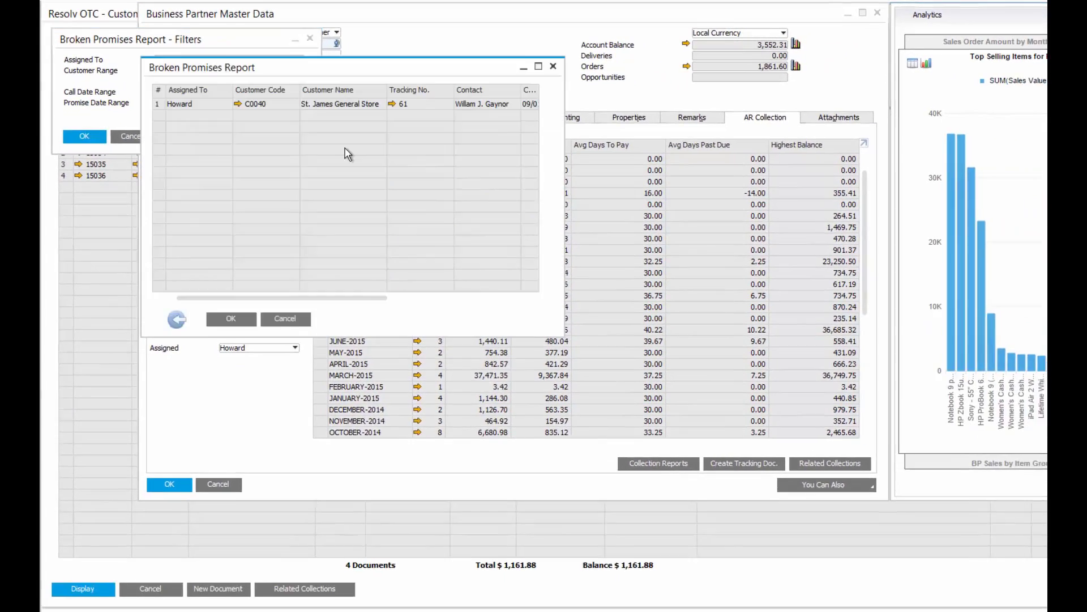
{"action": "double_click", "coordinate": [512, 65]}
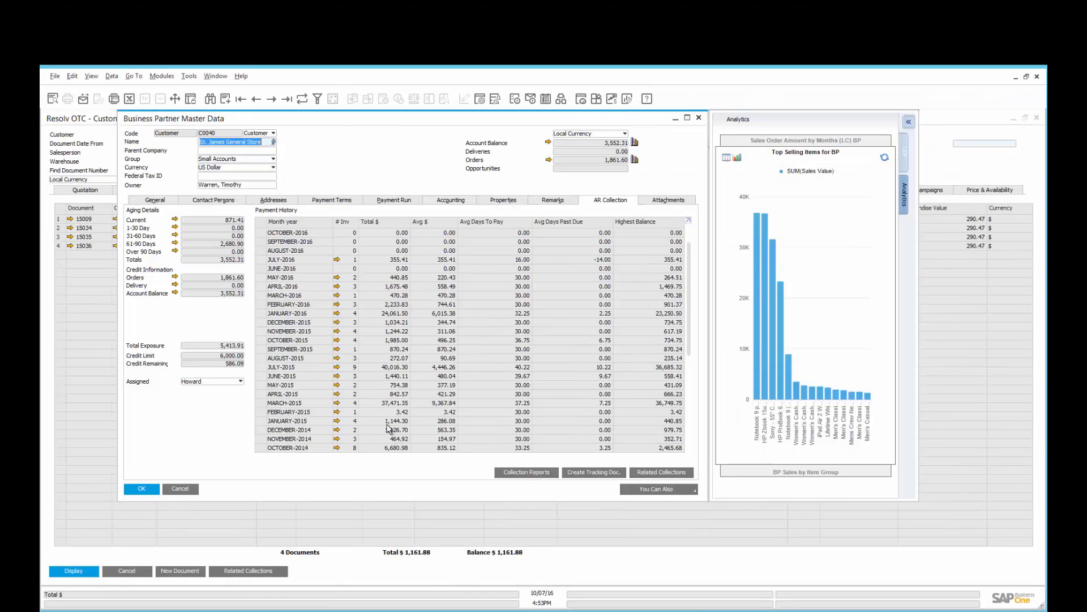
Run the Orders On Hold Report for the customer, and close the customer's master data and documents windows.
{"action": "left_click", "coordinate": [529, 471]}
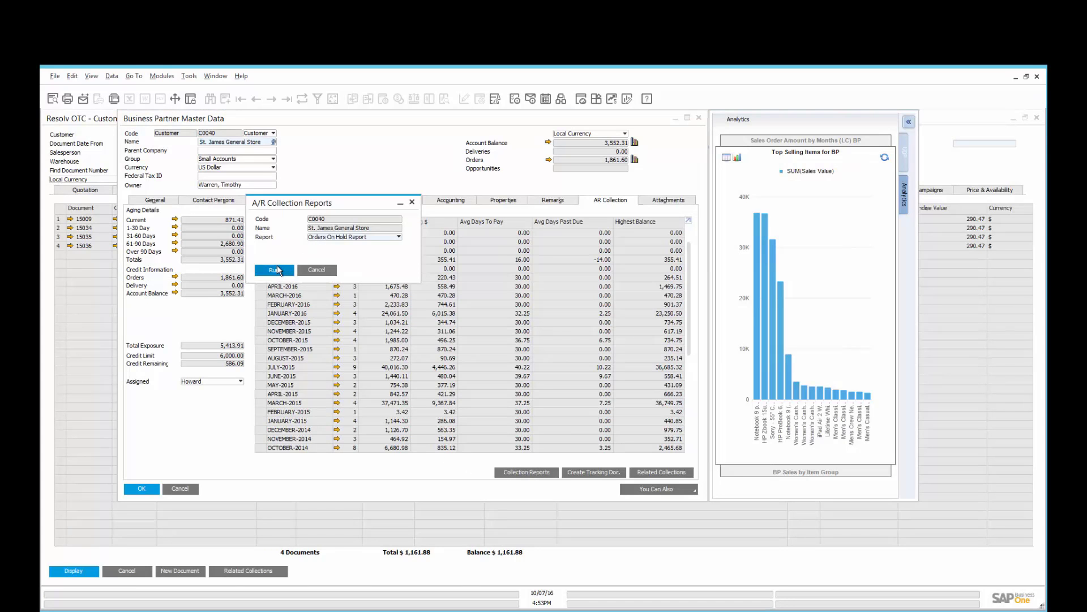
{"action": "left_click", "coordinate": [260, 269]}
{"action": "left_click", "coordinate": [79, 235]}
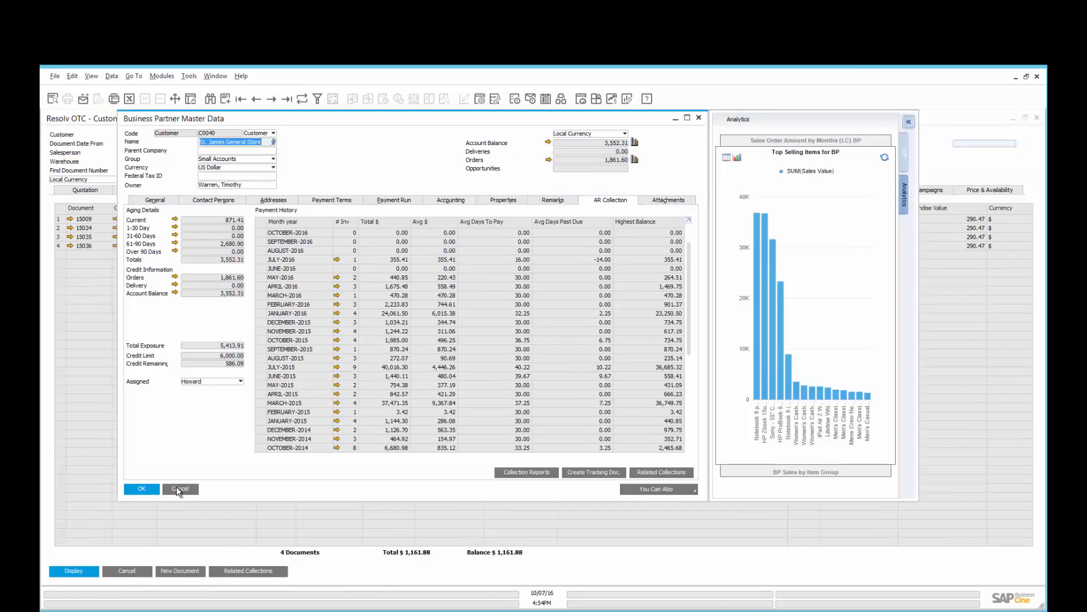
{"action": "left_click", "coordinate": [177, 488]}
{"action": "left_click", "coordinate": [127, 570]}
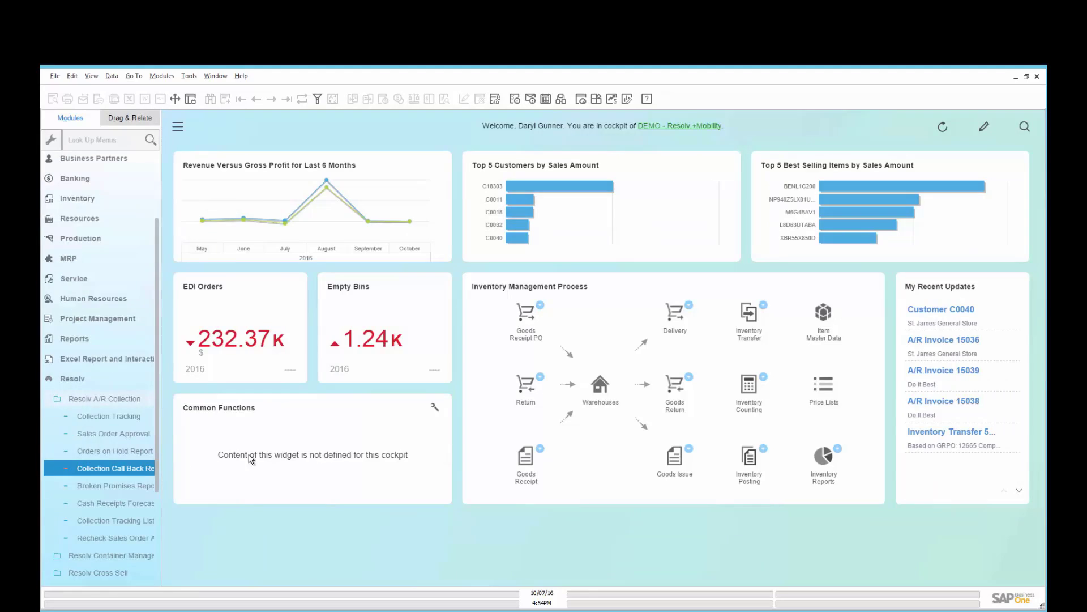
Set the general Call Back Report filters to Assigned To manager with follow-up dates starting 10/01/16.
{"action": "left_click_drag", "start_coordinate": [198, 200], "coordinate": [338, 196]}
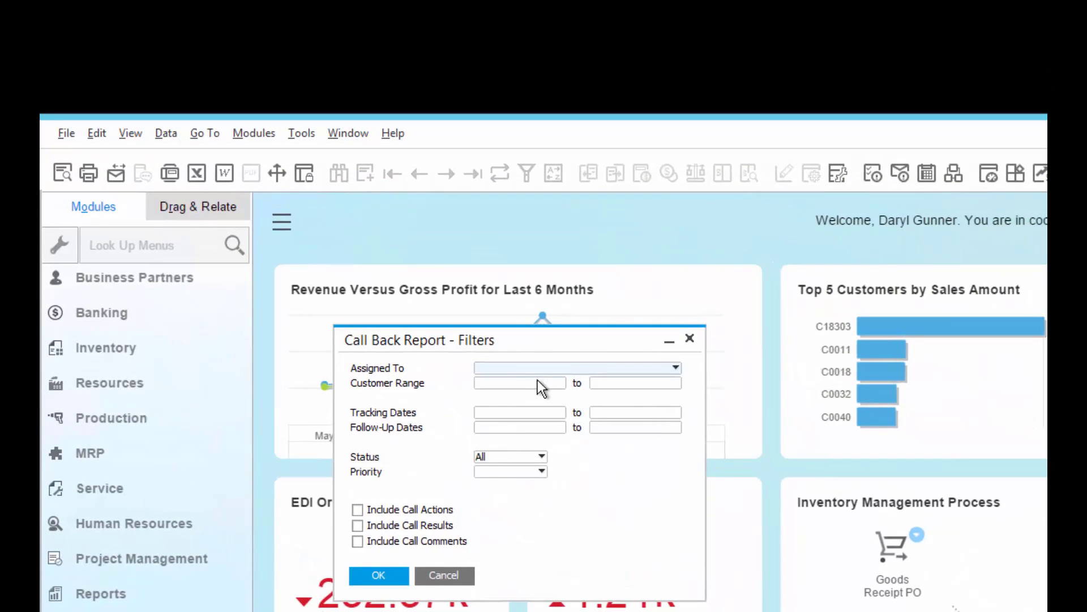
{"action": "left_click", "coordinate": [555, 368]}
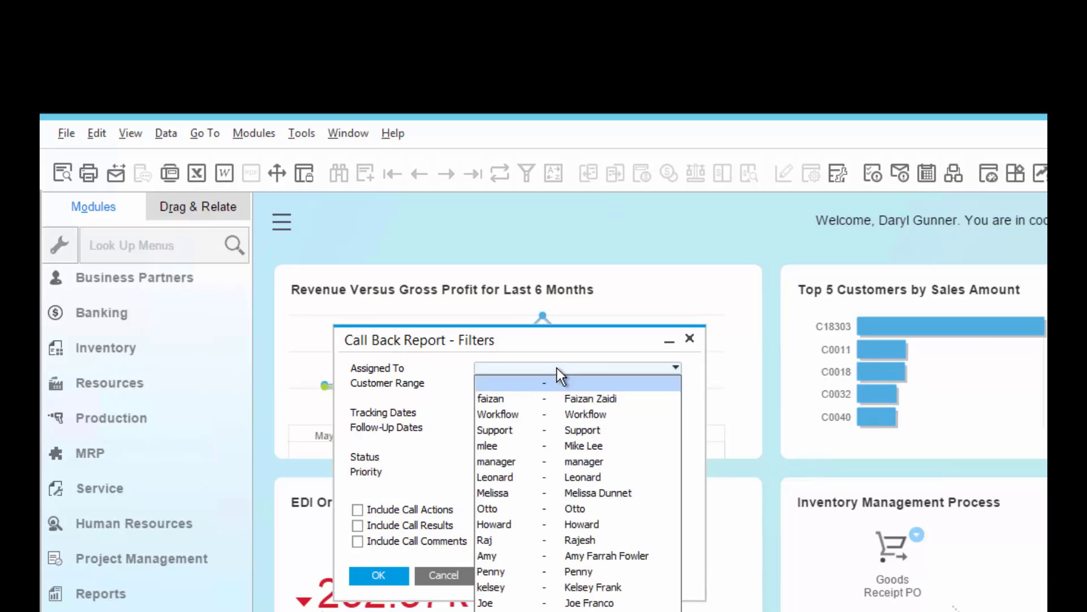
{"action": "left_click", "coordinate": [498, 461]}
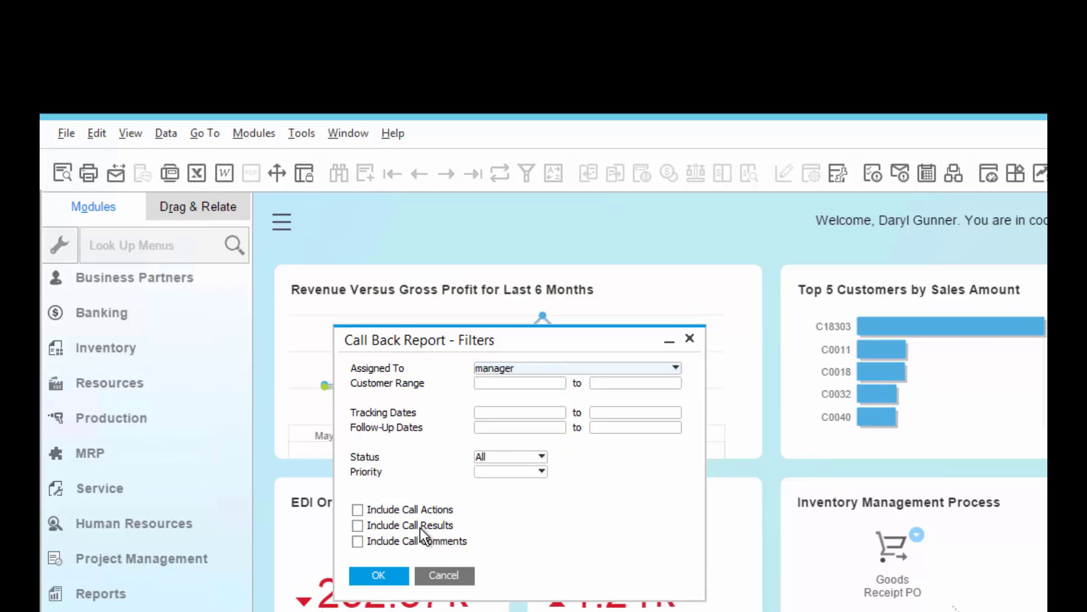
{"action": "left_click", "coordinate": [485, 428]}
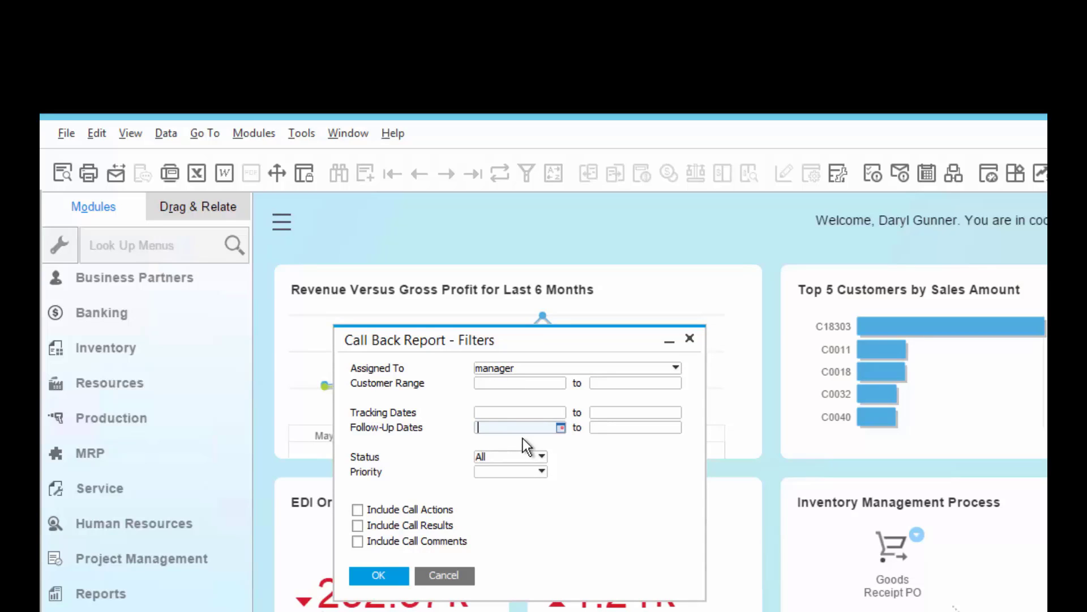
{"action": "type", "text": "10/01/16"}
{"action": "key", "text": "Tab"}
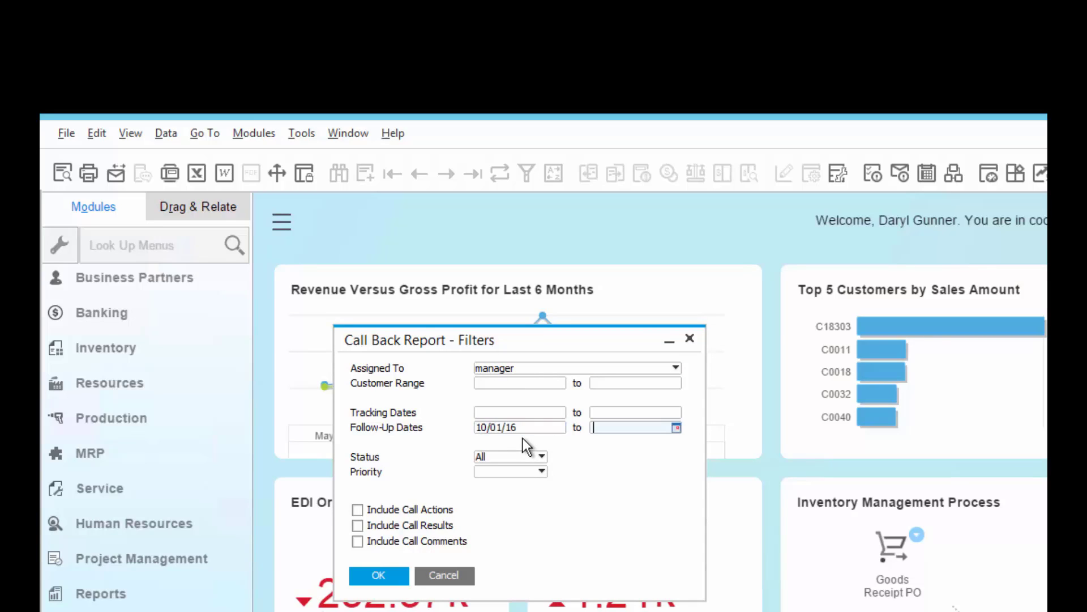
Run the Call Back Report, and rerun it with call actions, call results and call comments included.
{"action": "left_click", "coordinate": [401, 569]}
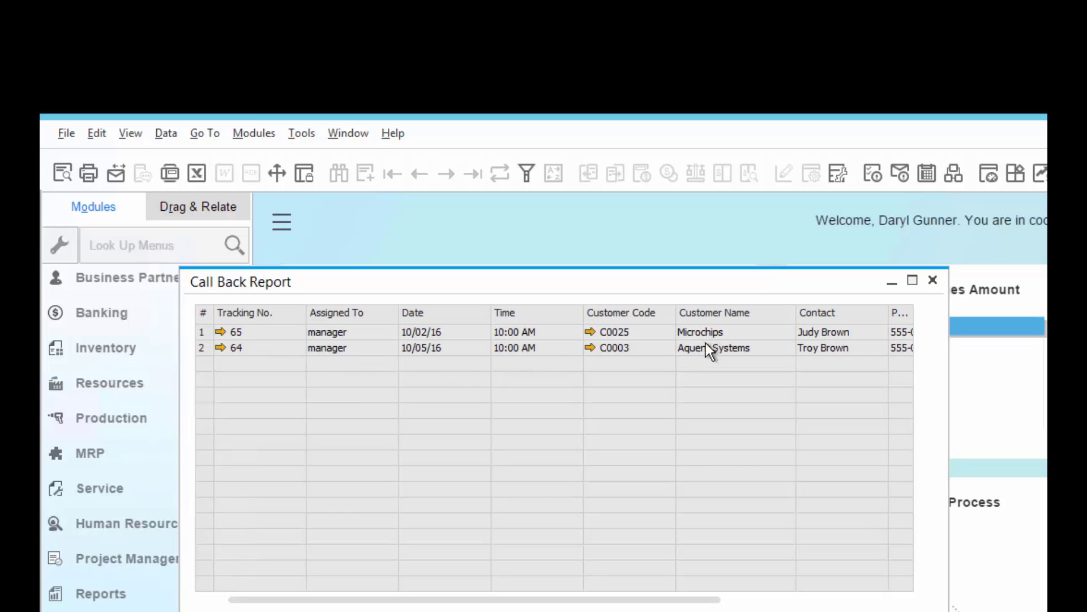
{"action": "left_click", "coordinate": [913, 281]}
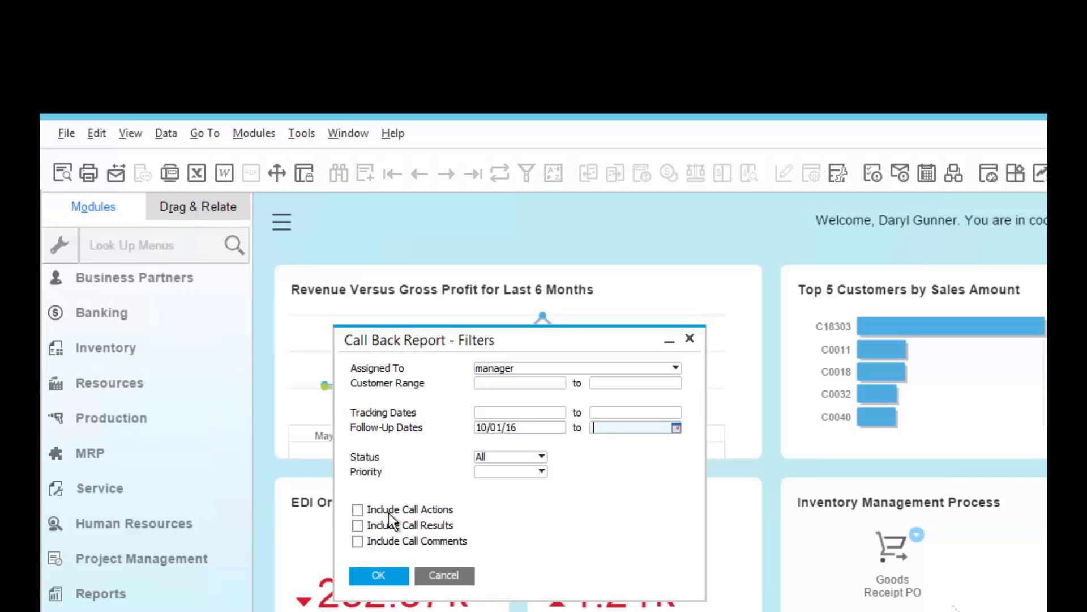
{"action": "left_click", "coordinate": [377, 575]}
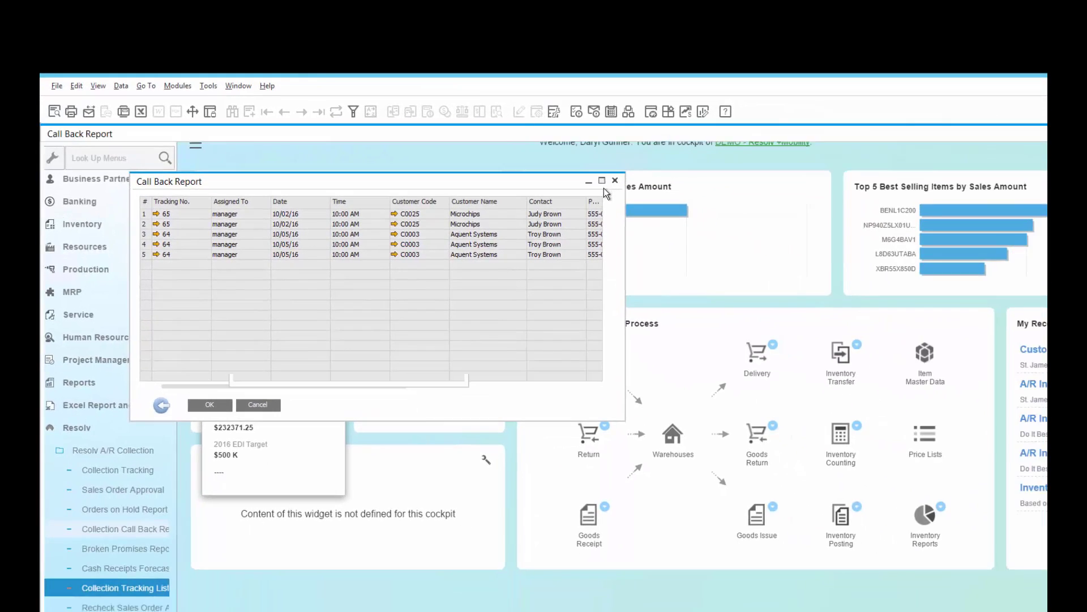
{"action": "left_click", "coordinate": [602, 181]}
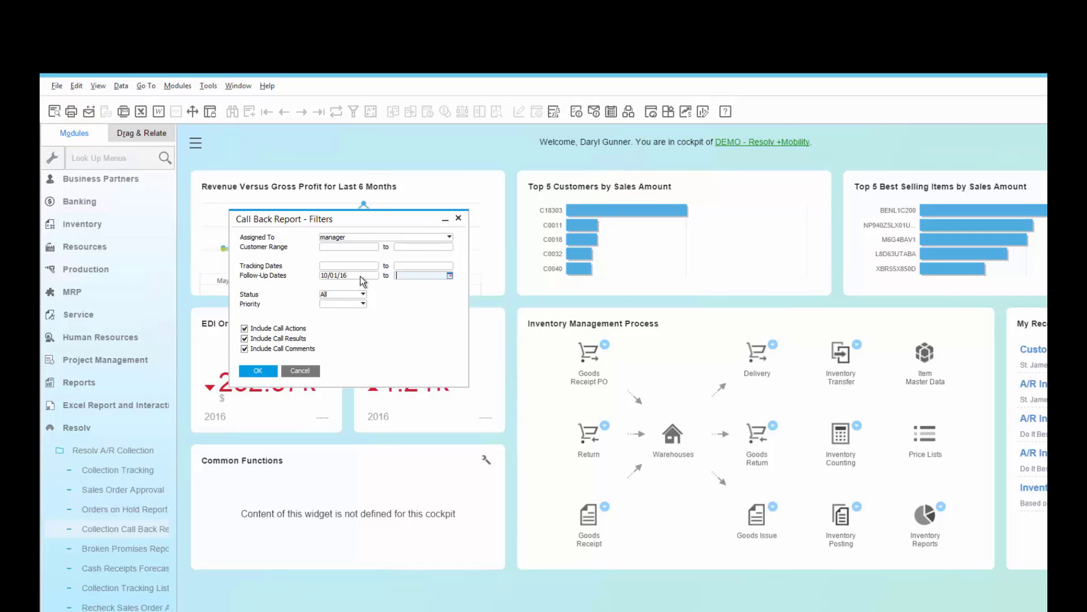
Rerun the Call Back Report for follow-up dates from 08/01/16 to 08/31/16 and enlarge it.
{"action": "left_click", "coordinate": [363, 276]}
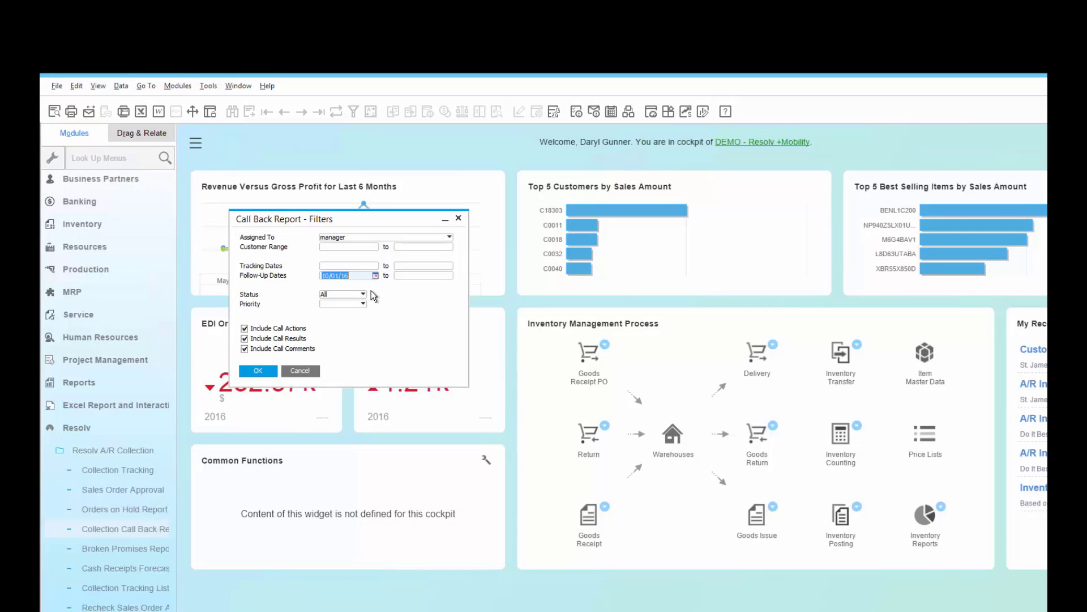
{"action": "type", "text": "8.1"}
{"action": "key", "text": "Tab"}
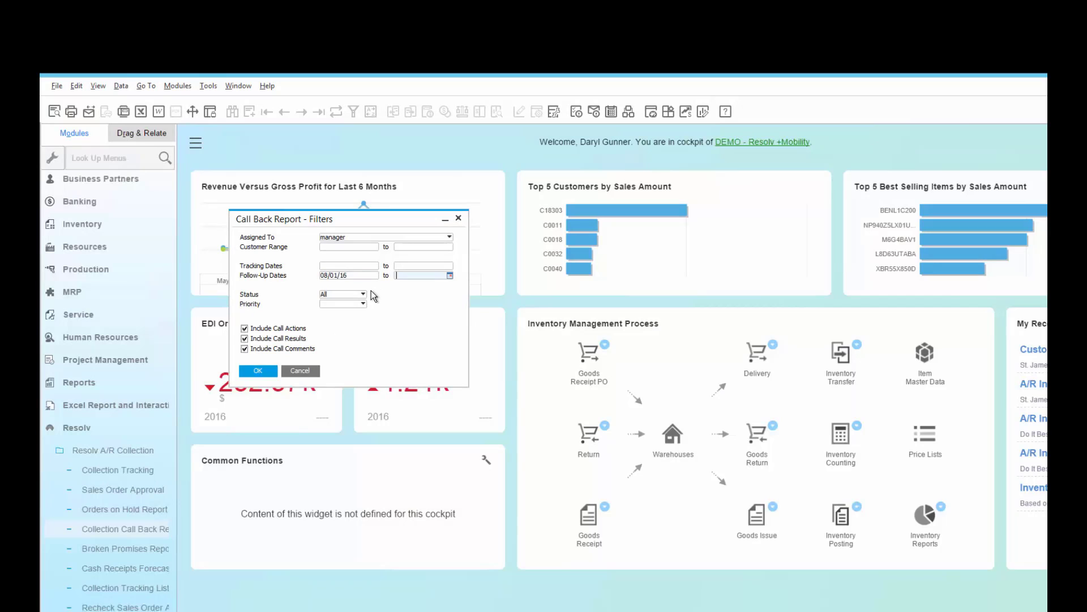
{"action": "key", "text": "Return"}
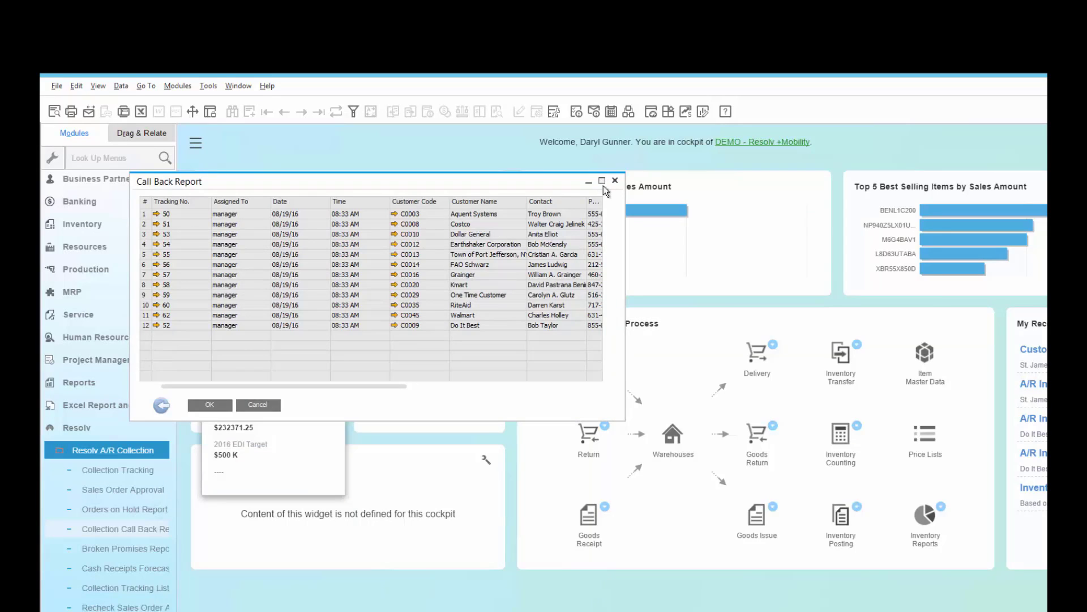
{"action": "left_click", "coordinate": [602, 183]}
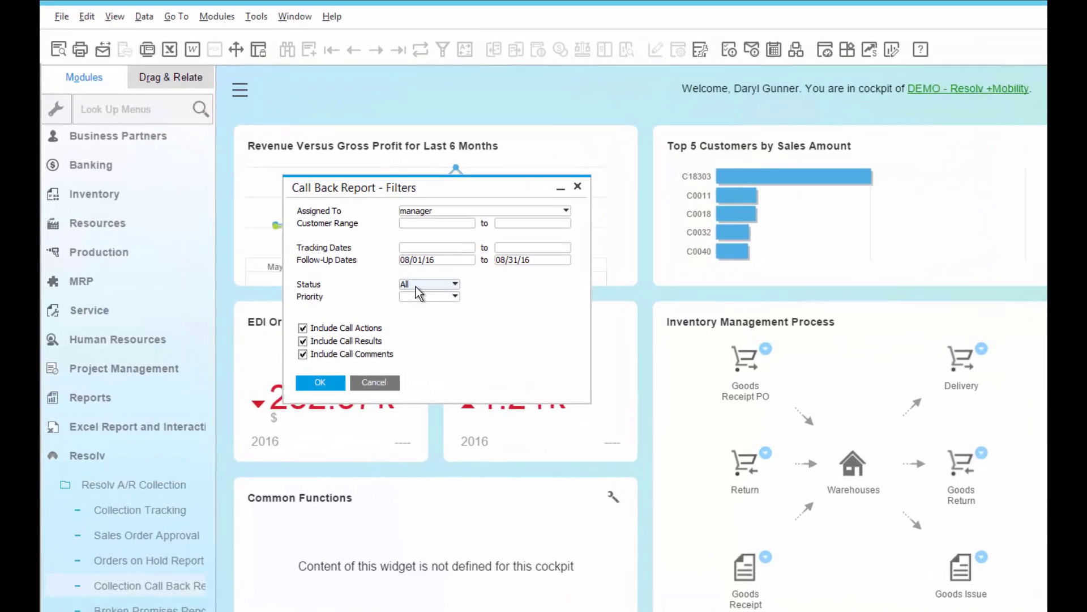
Examine the Status and Assigned To options in the Call Back Report filters, and leave the filters without running the report.
{"action": "left_click", "coordinate": [427, 285]}
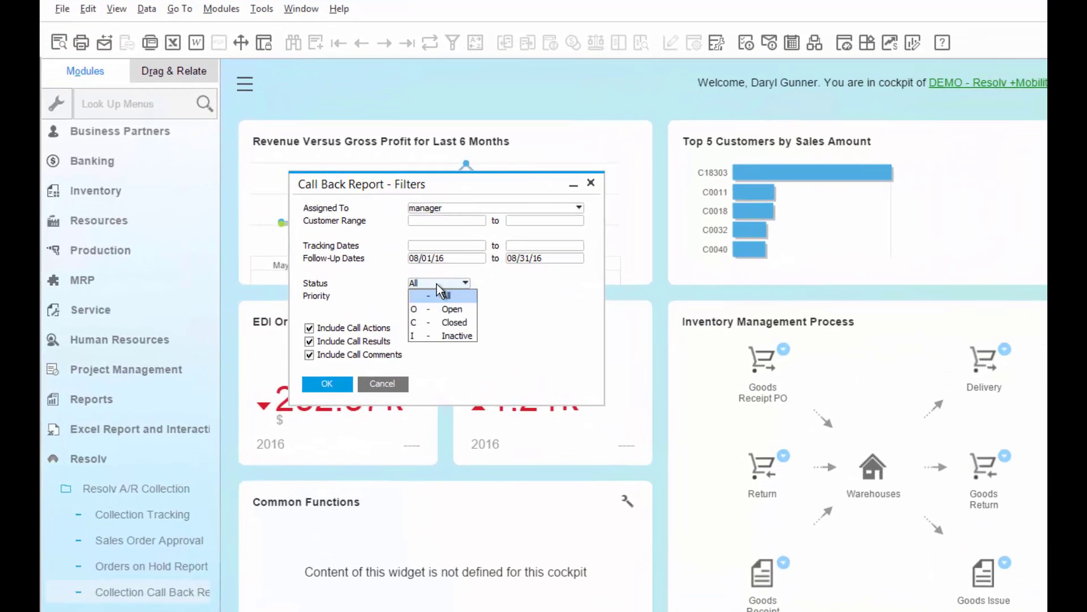
{"action": "left_click", "coordinate": [435, 294]}
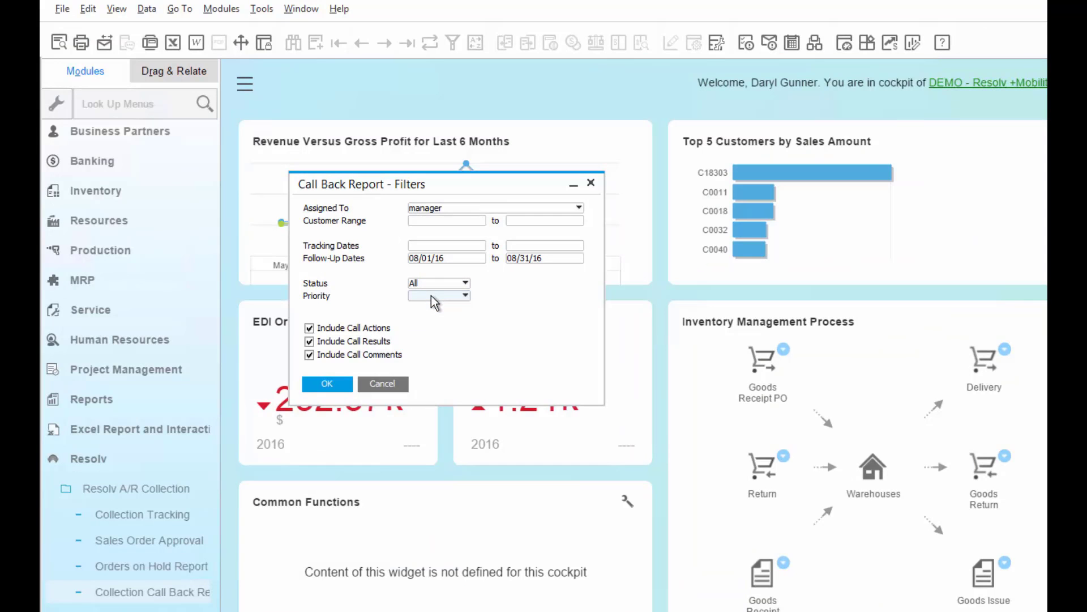
{"action": "left_click", "coordinate": [431, 207]}
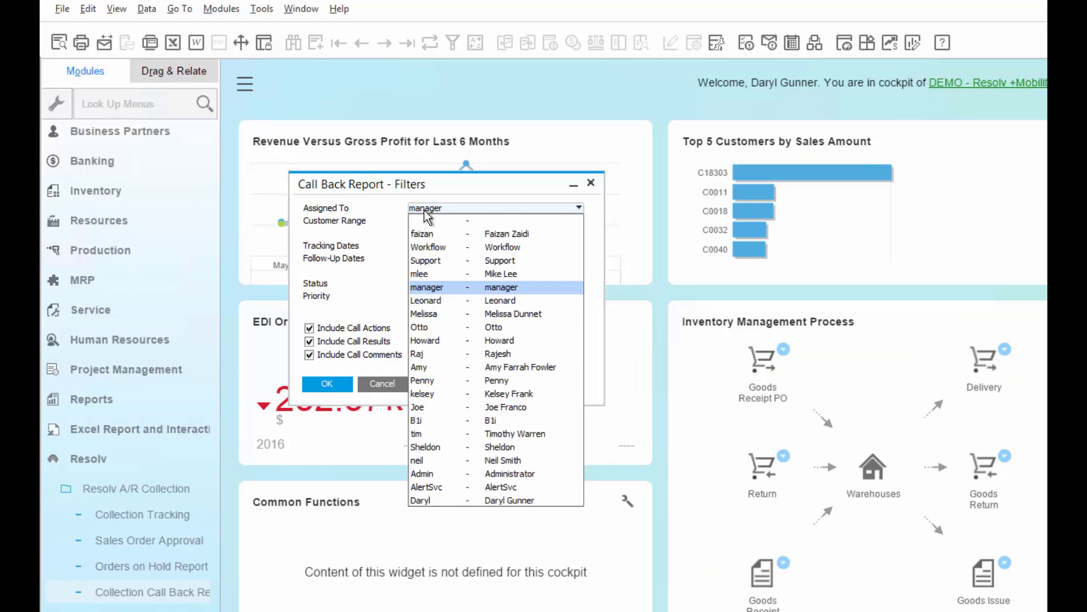
{"action": "left_click", "coordinate": [424, 211]}
{"action": "left_click", "coordinate": [439, 211]}
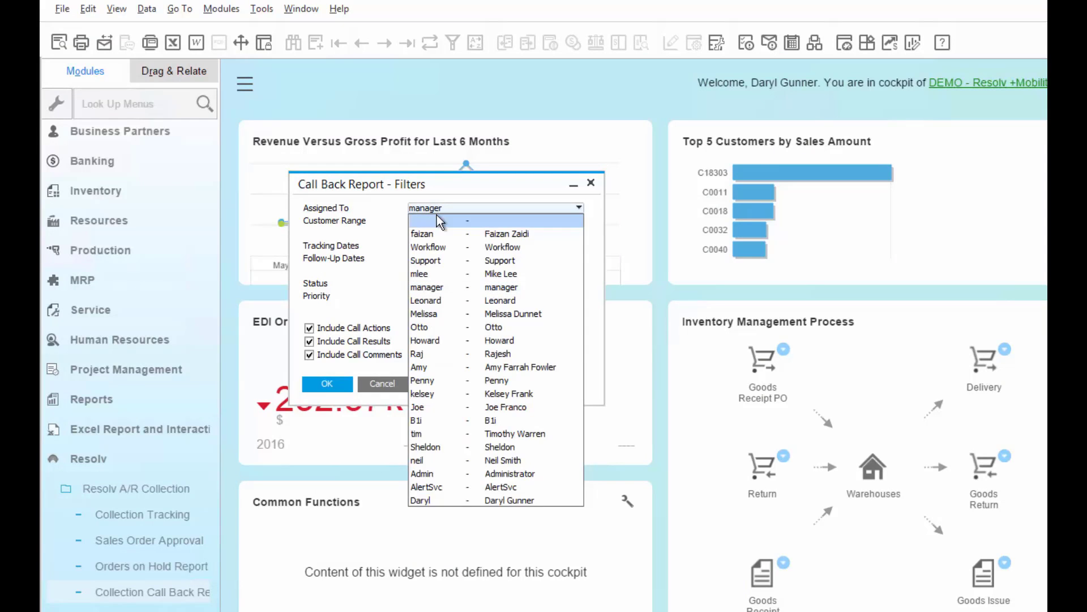
{"action": "left_click", "coordinate": [364, 383]}
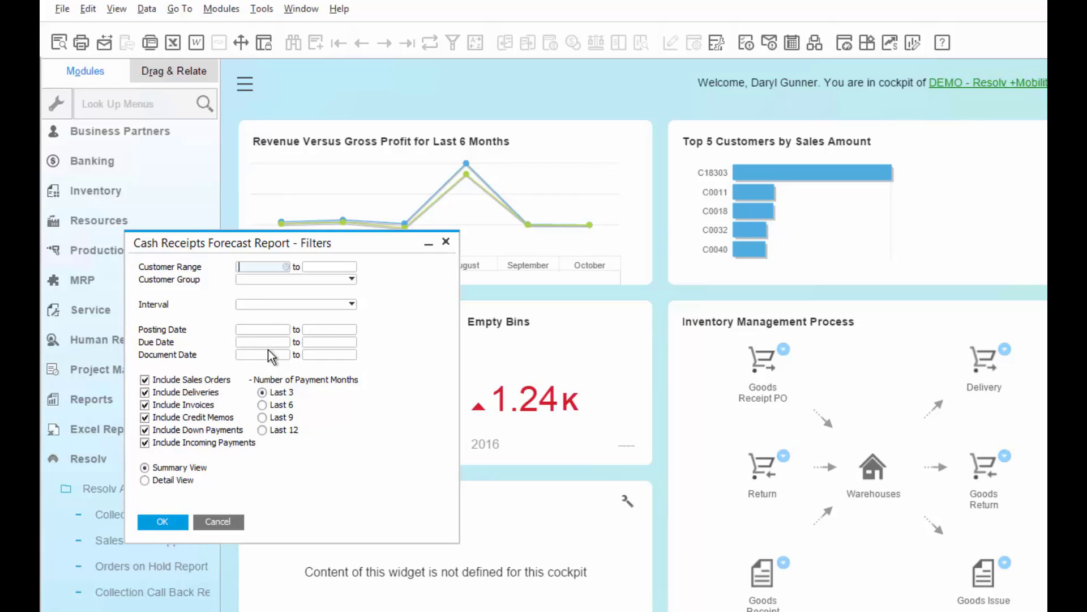
Run the Cash Receipts Forecast Report with a Weeks interval and the last 6 payment months.
{"action": "left_click", "coordinate": [263, 404]}
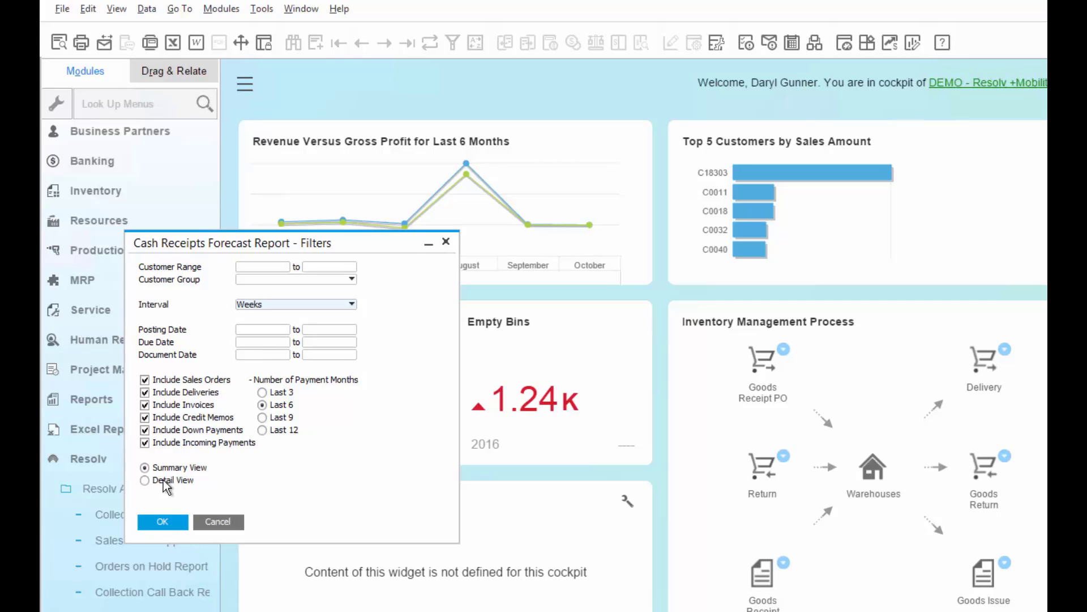
{"action": "left_click", "coordinate": [172, 525]}
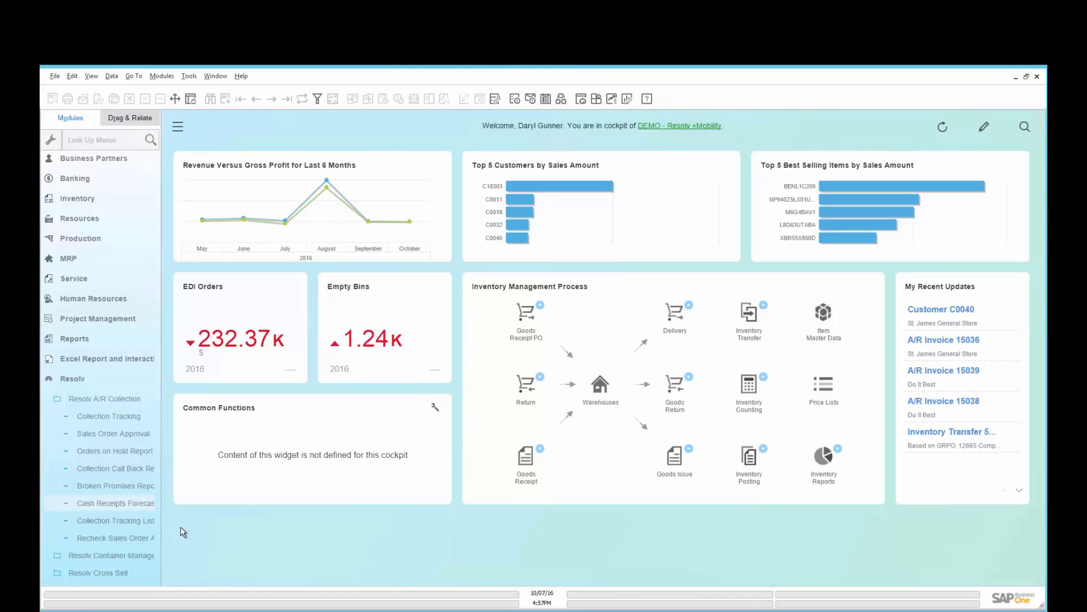
Open Sales Order Approval and find the sales orders with Pending status.
{"action": "left_click", "coordinate": [119, 433]}
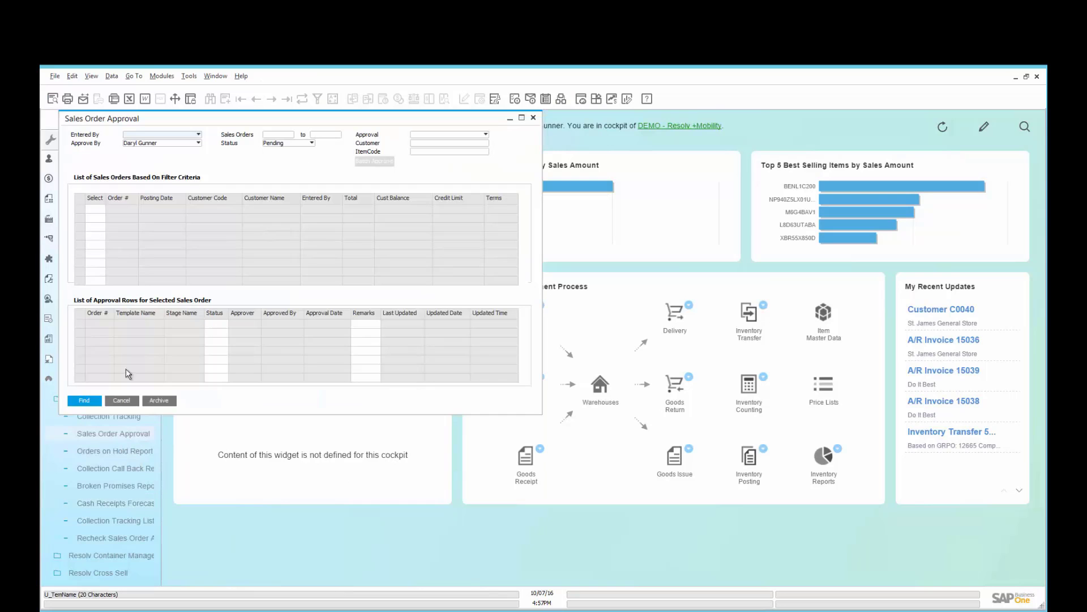
{"action": "left_click", "coordinate": [97, 401]}
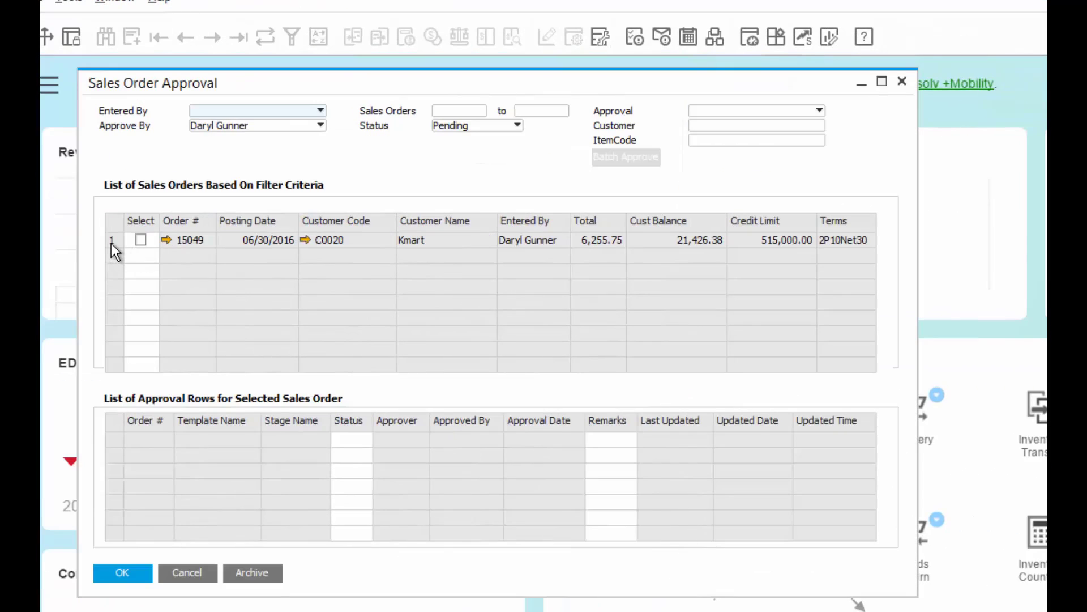
Examine the pending Kmart sales order's approval rows, the row Status choices and the Approval filter choices.
{"action": "left_click", "coordinate": [112, 240]}
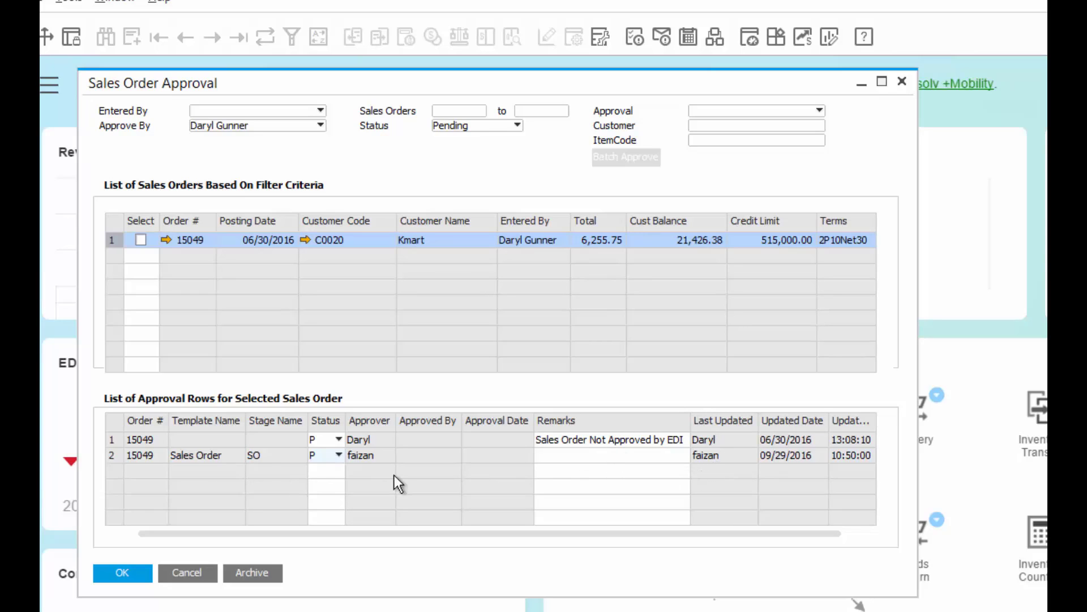
{"action": "left_click", "coordinate": [338, 440]}
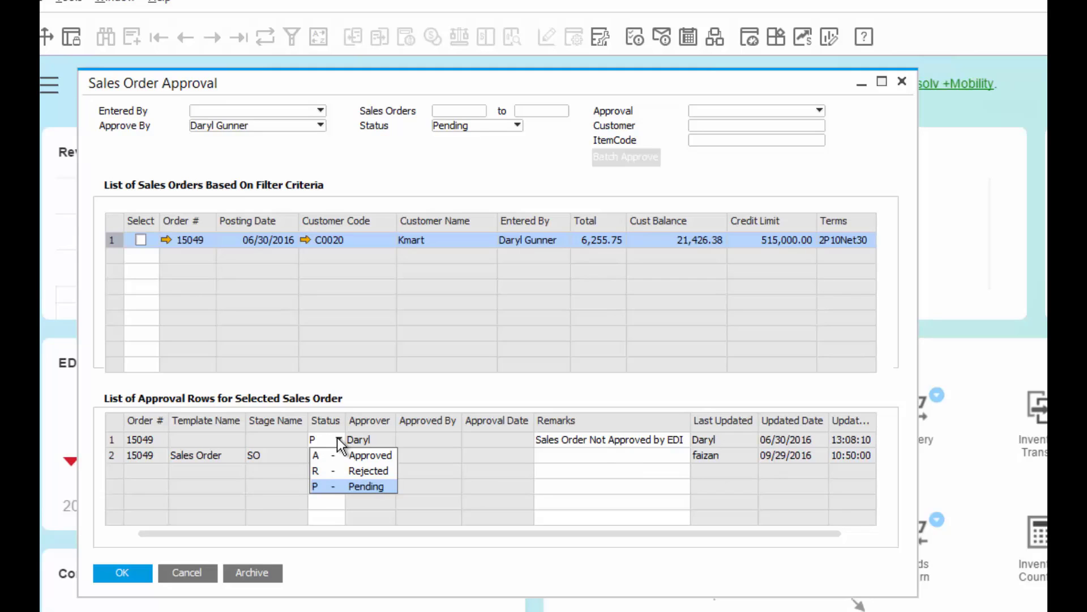
{"action": "key", "text": "Return"}
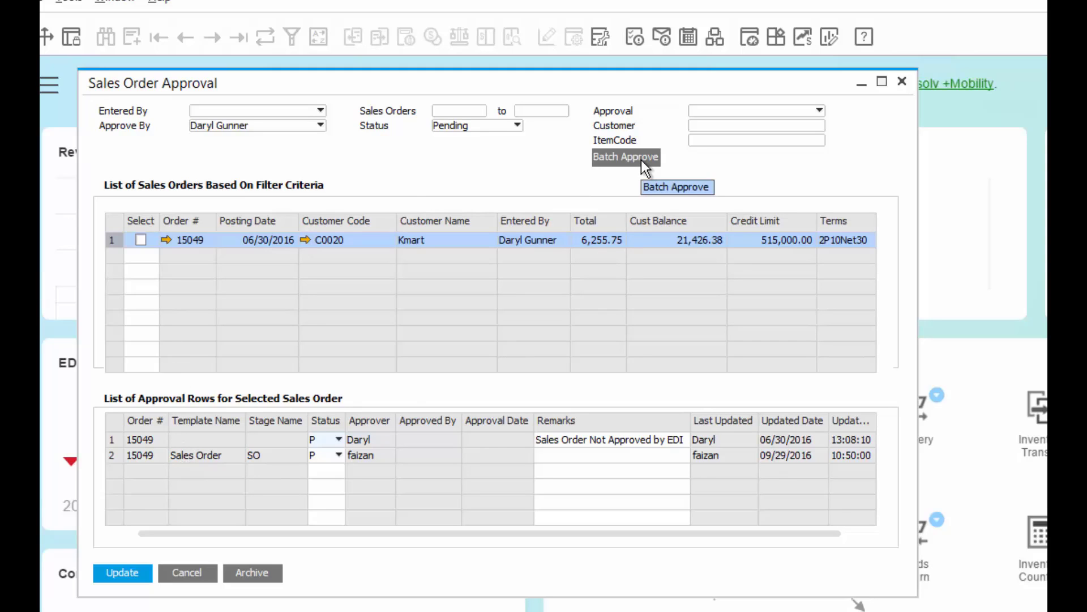
{"action": "left_click", "coordinate": [785, 111]}
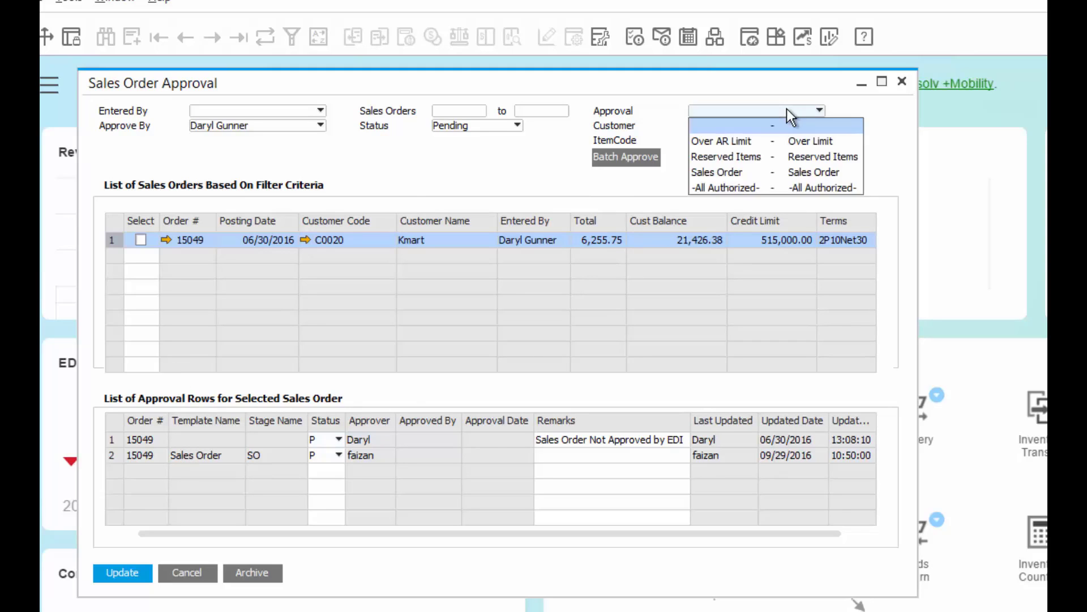
{"action": "left_click", "coordinate": [787, 109]}
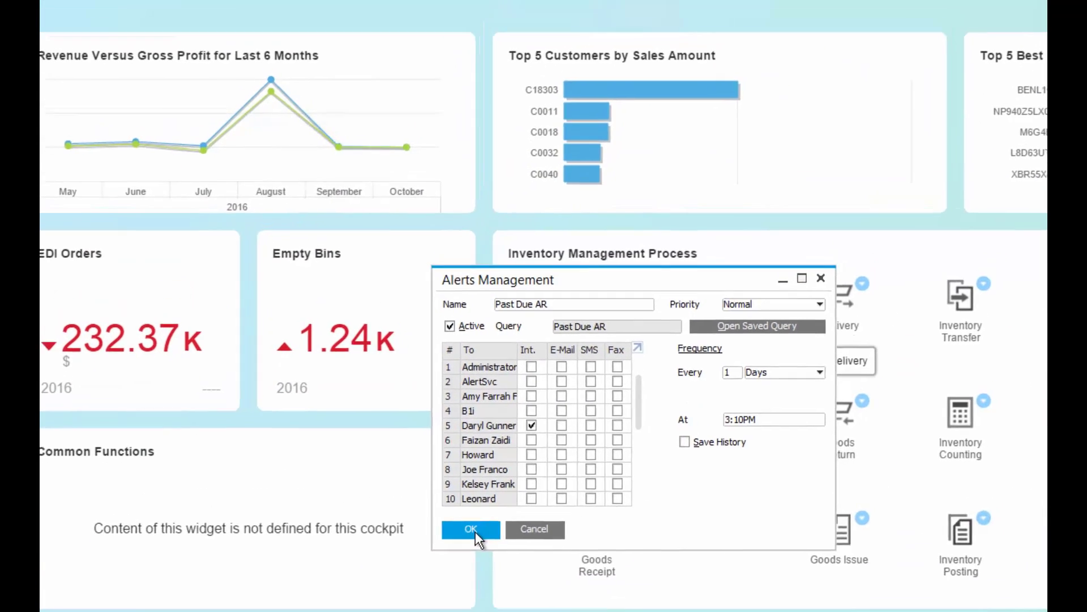
Accept the Past Due AR alert settings, and view the alert in an enlarged Messages/Alerts Overview.
{"action": "left_click", "coordinate": [482, 491]}
{"action": "left_click", "coordinate": [584, 13]}
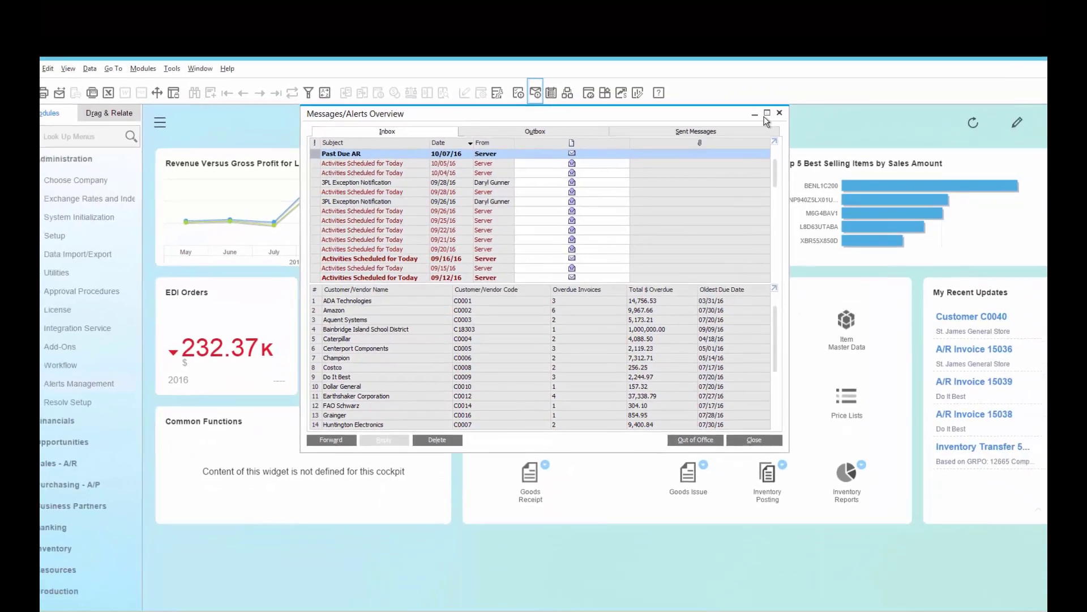
{"action": "left_click", "coordinate": [932, 69]}
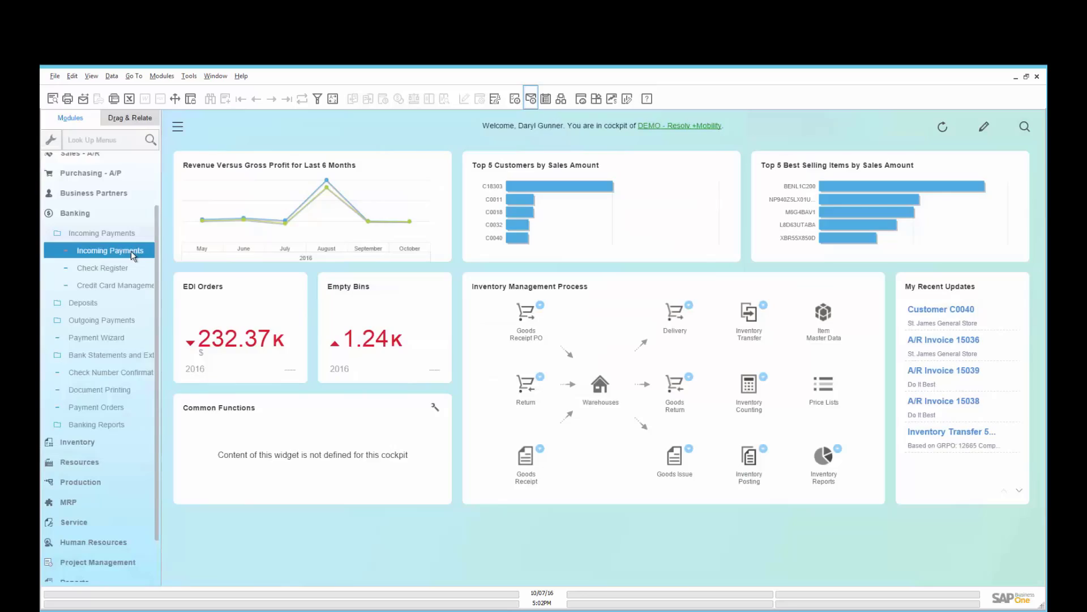
Start an incoming payment for St. James General Store and select its first two open invoices.
{"action": "left_click", "coordinate": [130, 250]}
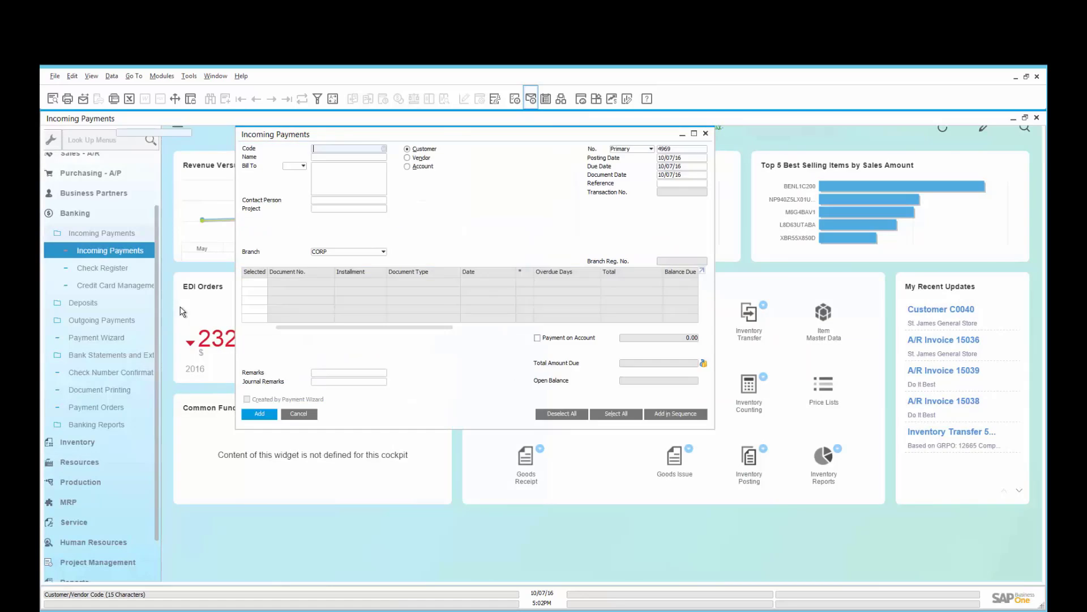
{"action": "left_click", "coordinate": [163, 141]}
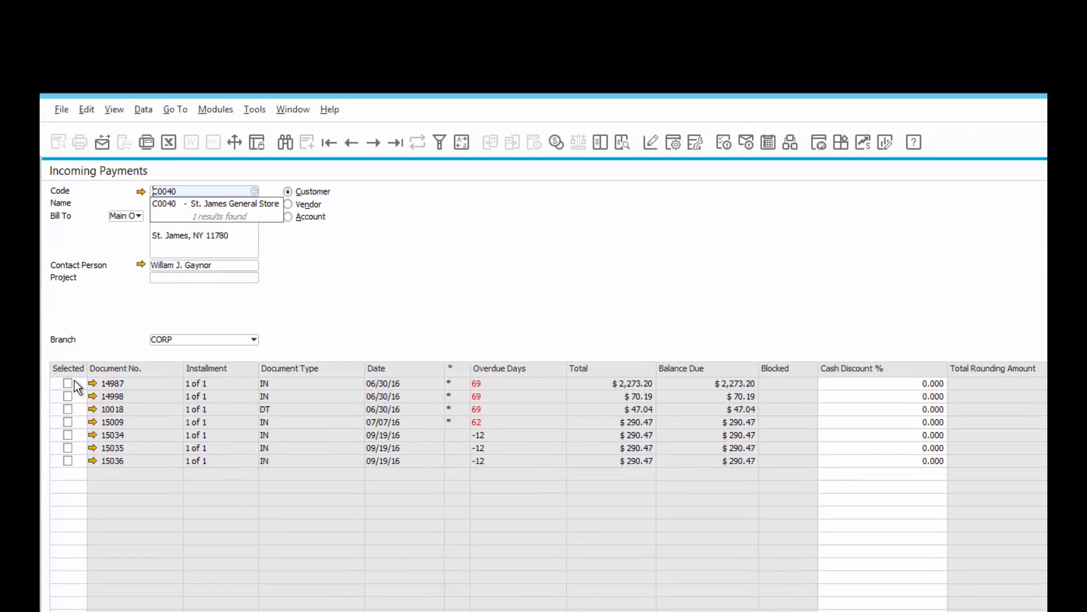
{"action": "left_click", "coordinate": [59, 266]}
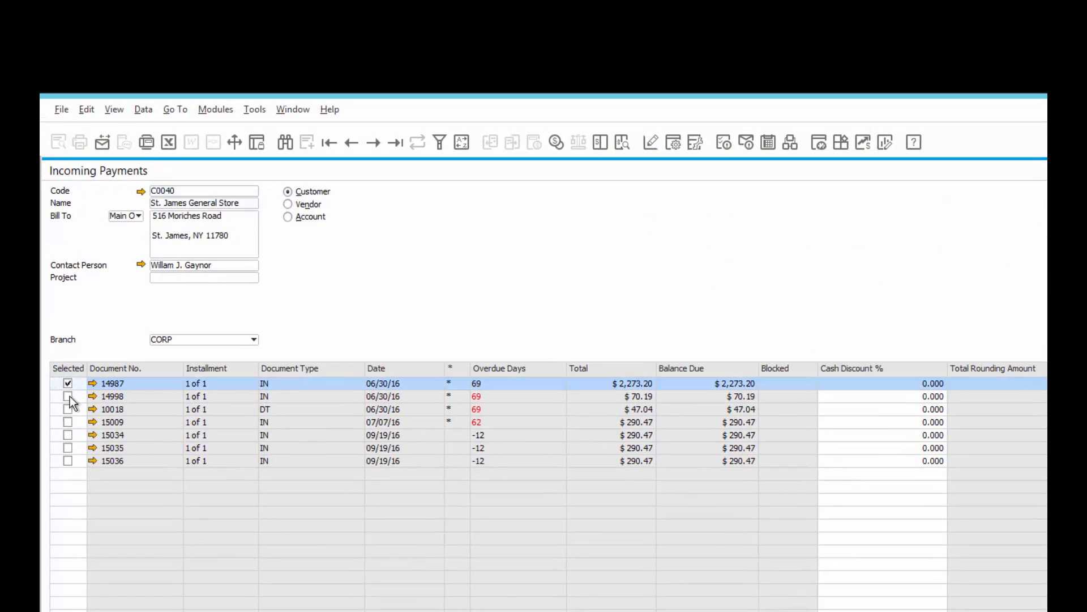
{"action": "left_click", "coordinate": [68, 395]}
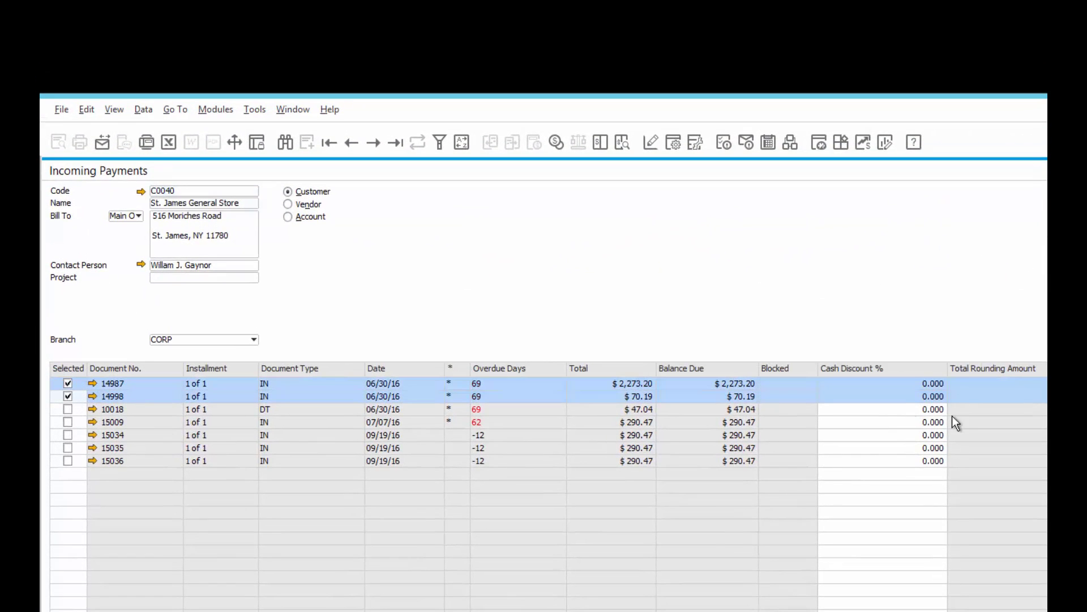
Set a 2% cash discount on the second selected invoice and a total payment of $1,000 on the first.
{"action": "left_click", "coordinate": [907, 397]}
{"action": "type", "text": "2"}
{"action": "key", "text": "Tab"}
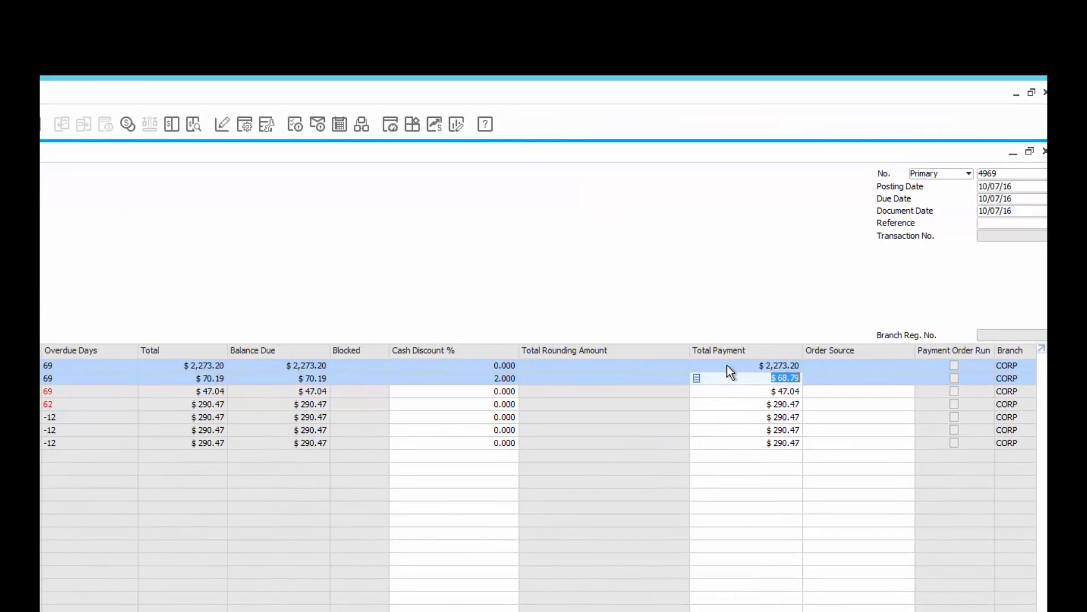
{"action": "left_click", "coordinate": [727, 365]}
{"action": "type", "text": "1000"}
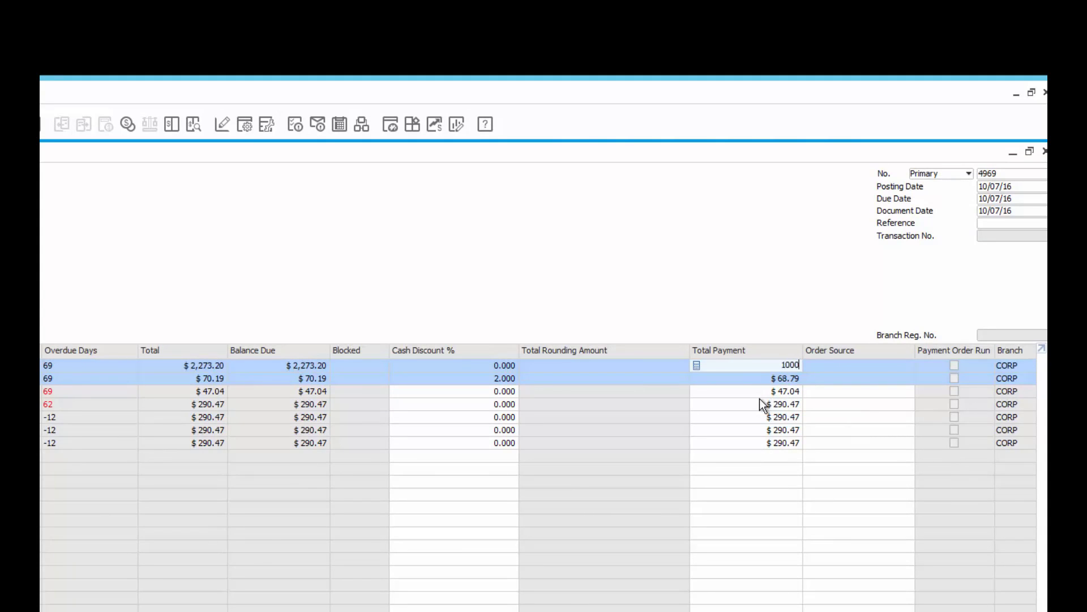
{"action": "key", "text": "Tab"}
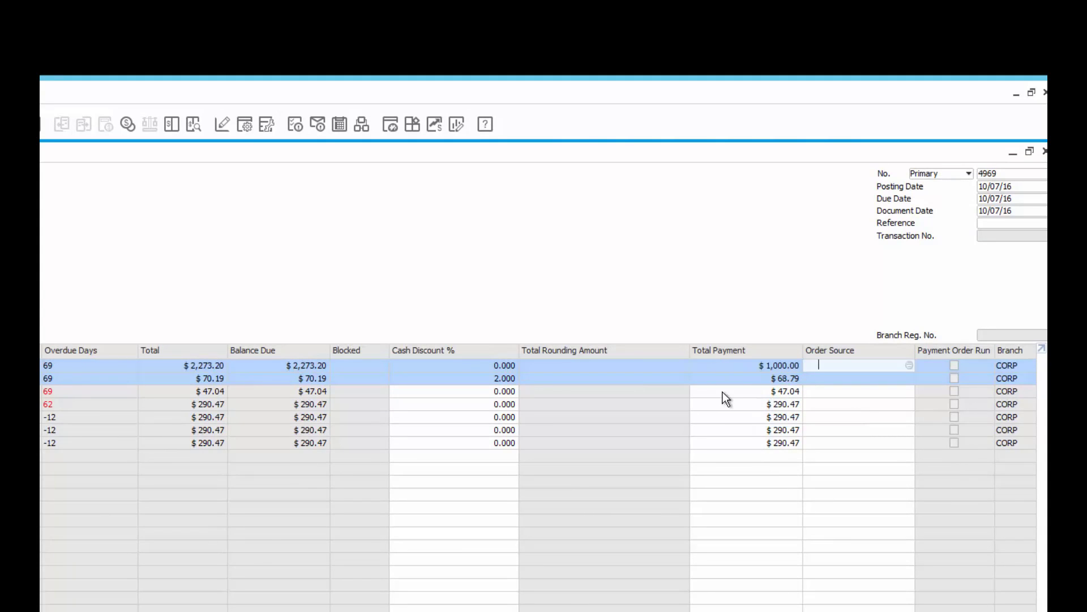
Open the incoming payment's Payment Means and enter a check amount of 500.
{"action": "right_click", "coordinate": [682, 301]}
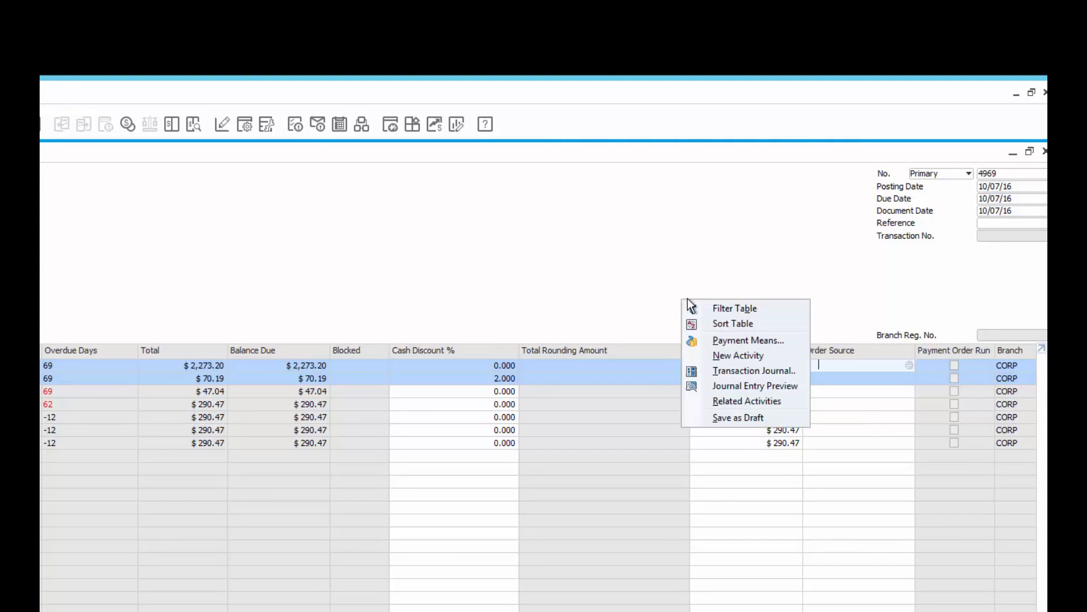
{"action": "left_click", "coordinate": [715, 333]}
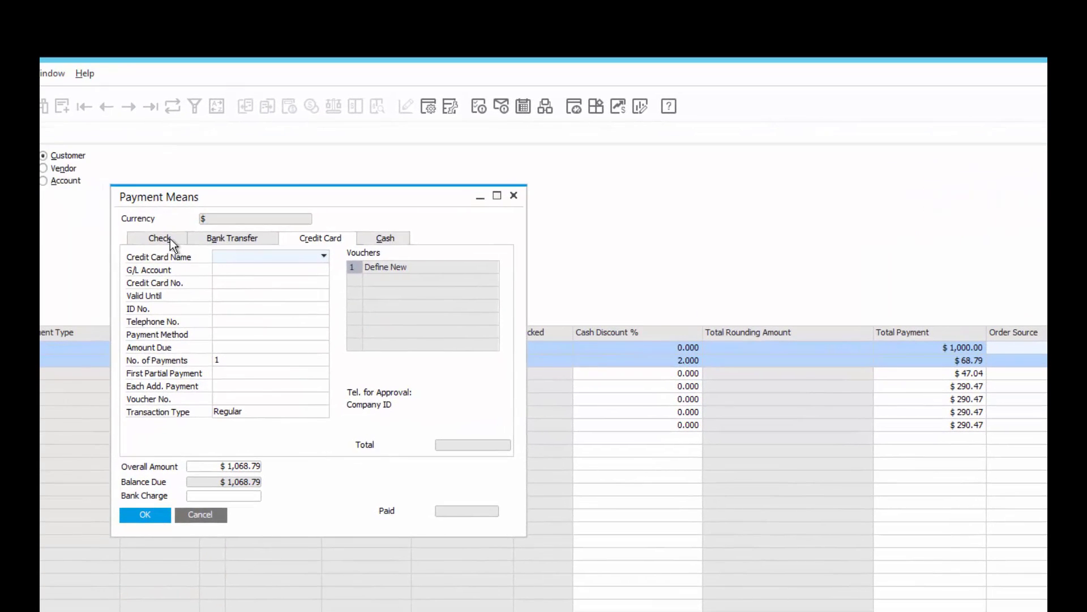
{"action": "left_click", "coordinate": [170, 239]}
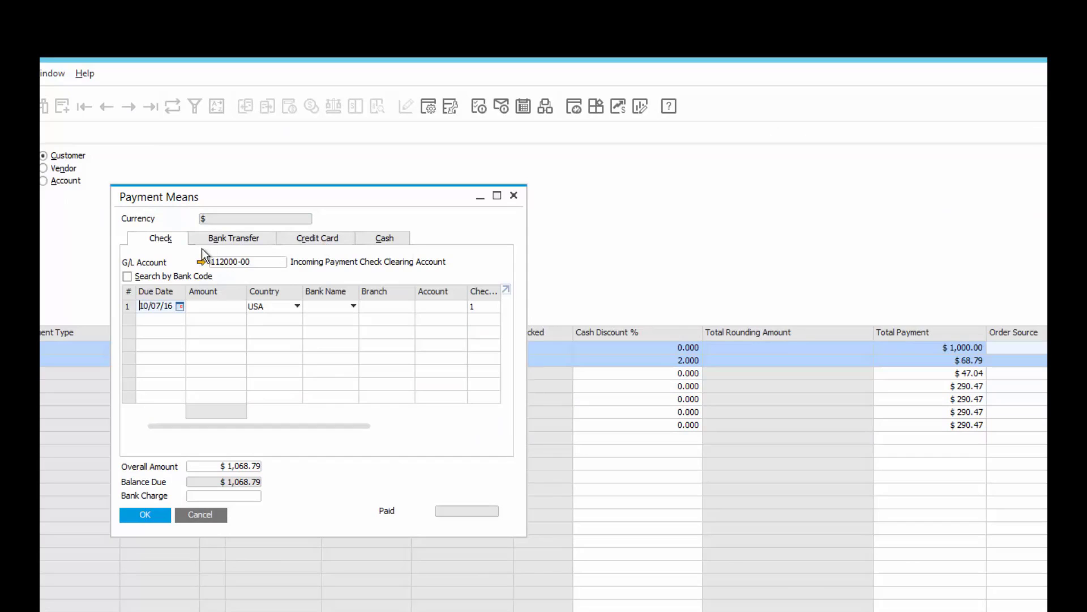
{"action": "left_click", "coordinate": [214, 306]}
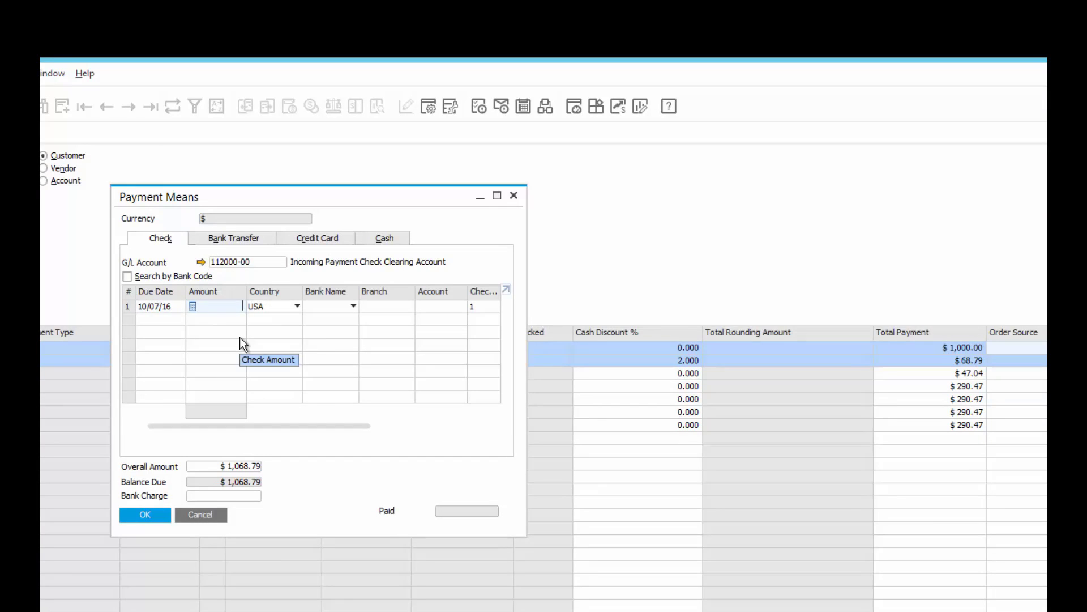
{"action": "type", "text": "500"}
{"action": "key", "text": "Tab"}
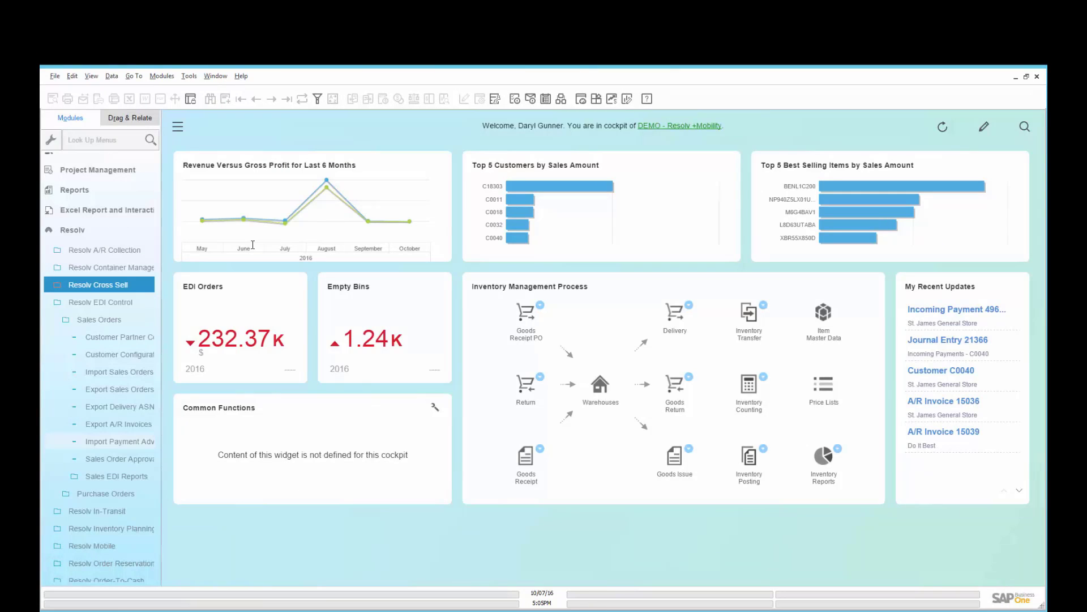
Look through the Resolv EDI Control sales order functions and choose the payment advice import.
{"action": "left_click", "coordinate": [143, 305]}
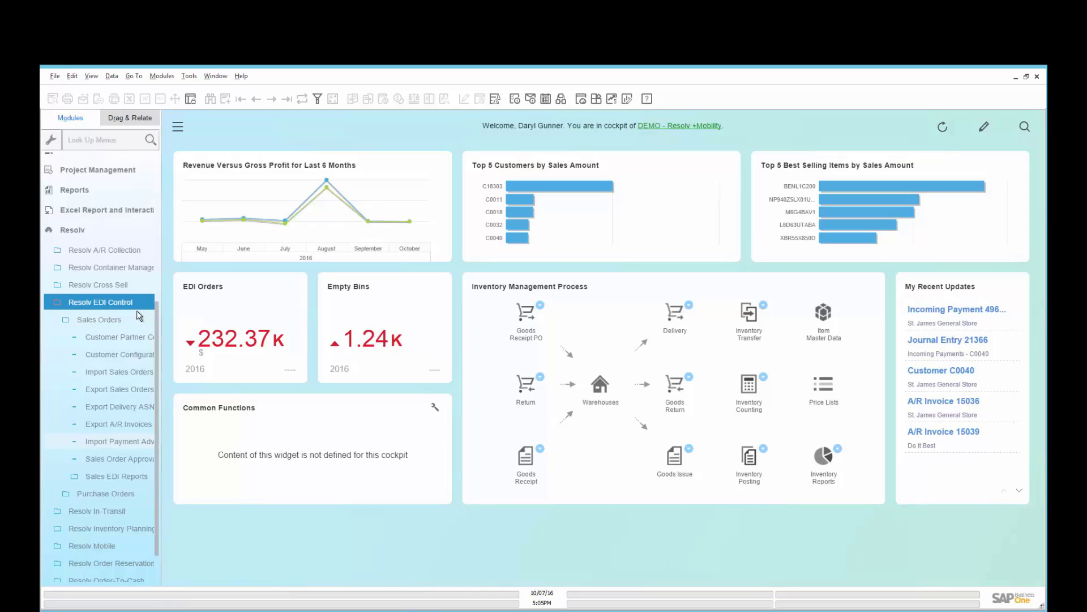
{"action": "left_click", "coordinate": [138, 319]}
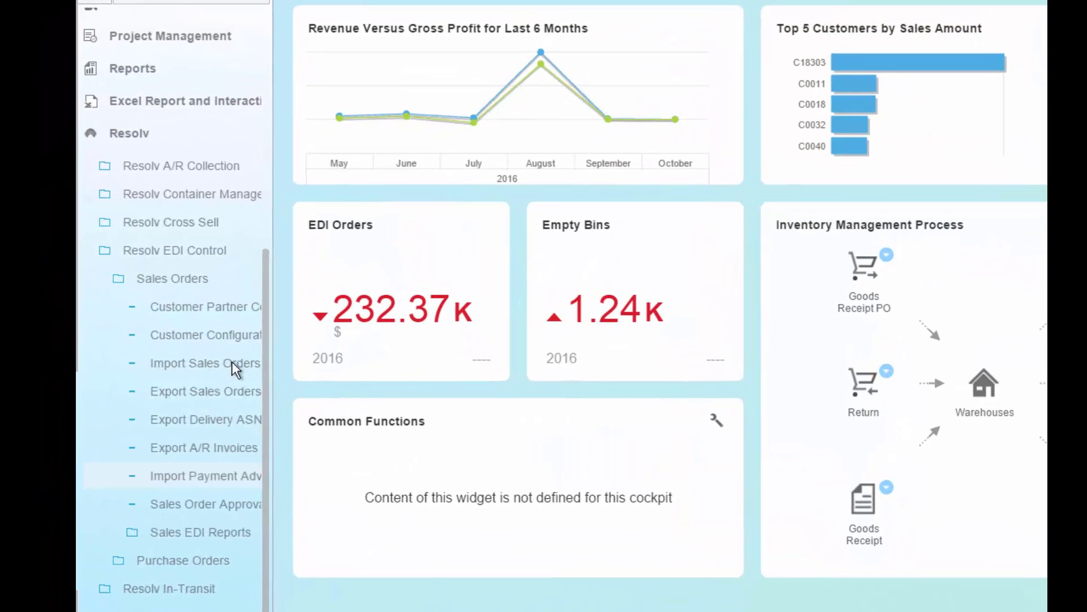
{"action": "left_click", "coordinate": [132, 338]}
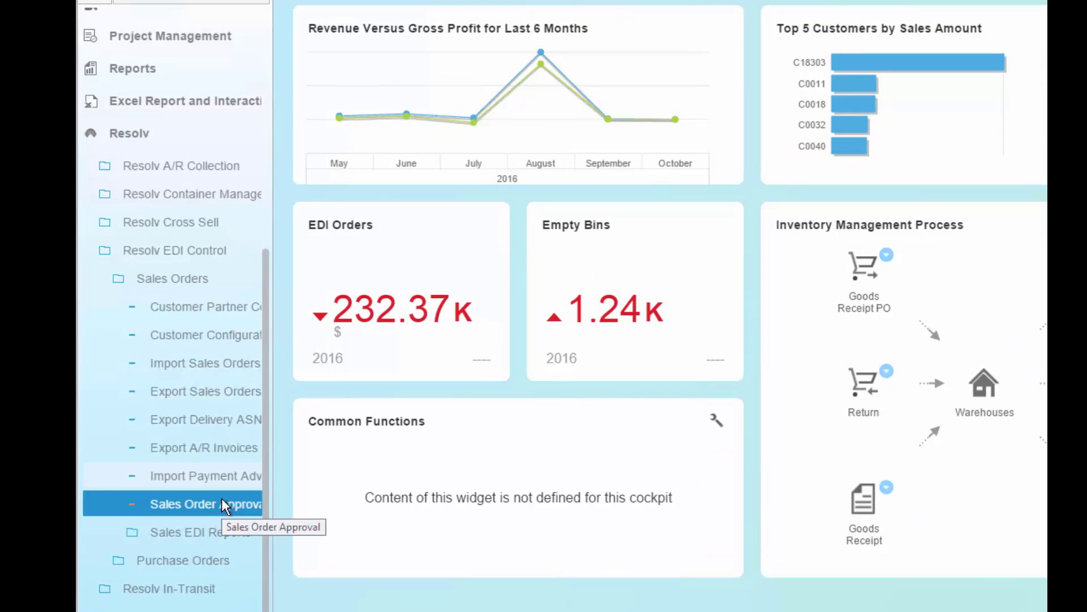
{"action": "left_click", "coordinate": [219, 477]}
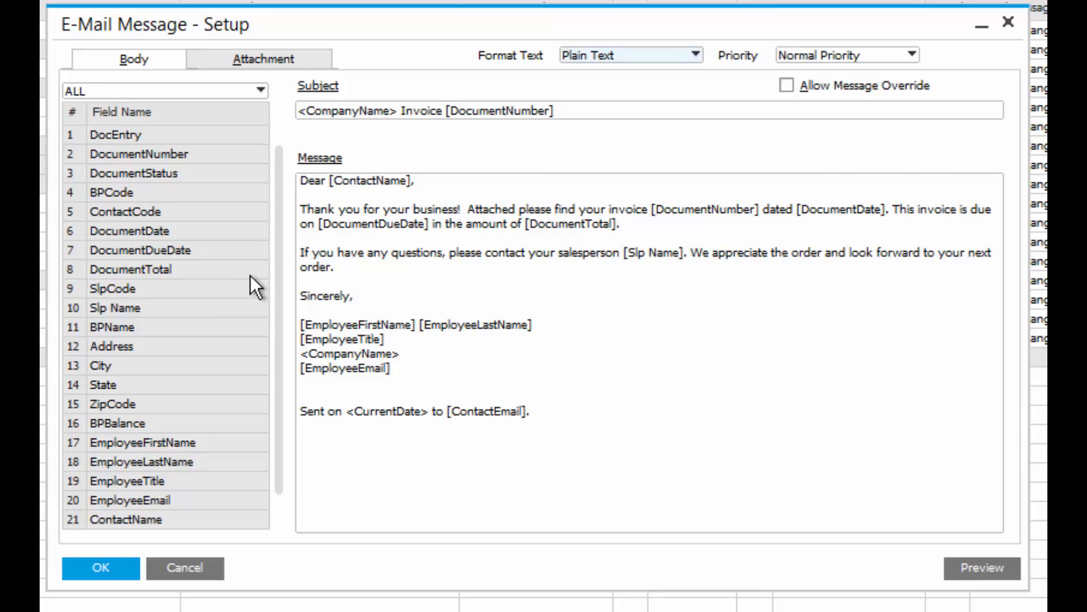
Set the invoice e-mail's attachment file name to the <CompanyName> placeholder, the word Invoice and the DocumentNumber field.
{"action": "left_click", "coordinate": [263, 61]}
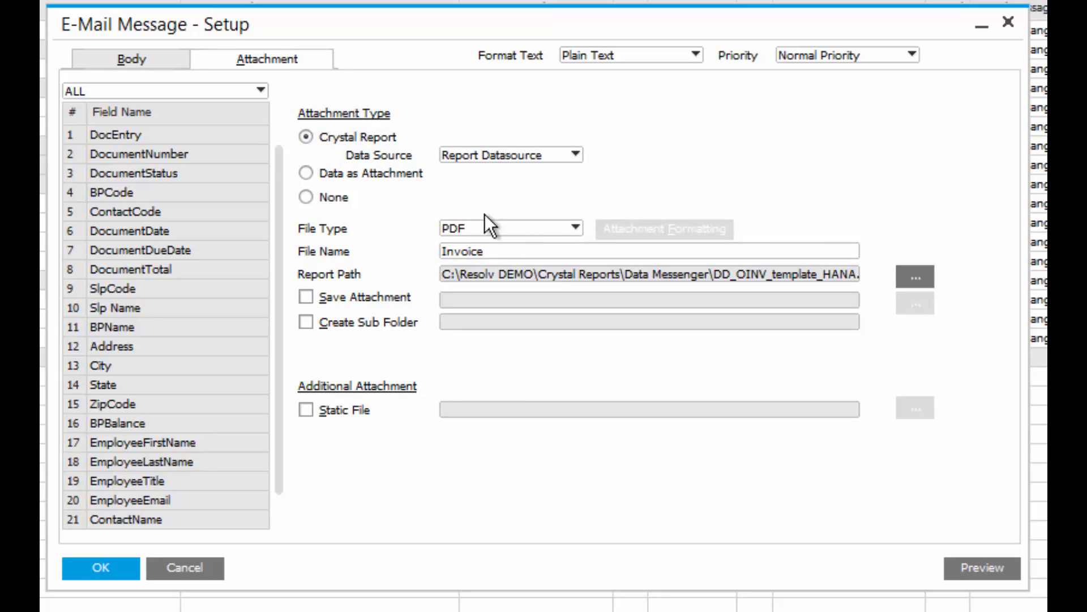
{"action": "double_click", "coordinate": [486, 251]}
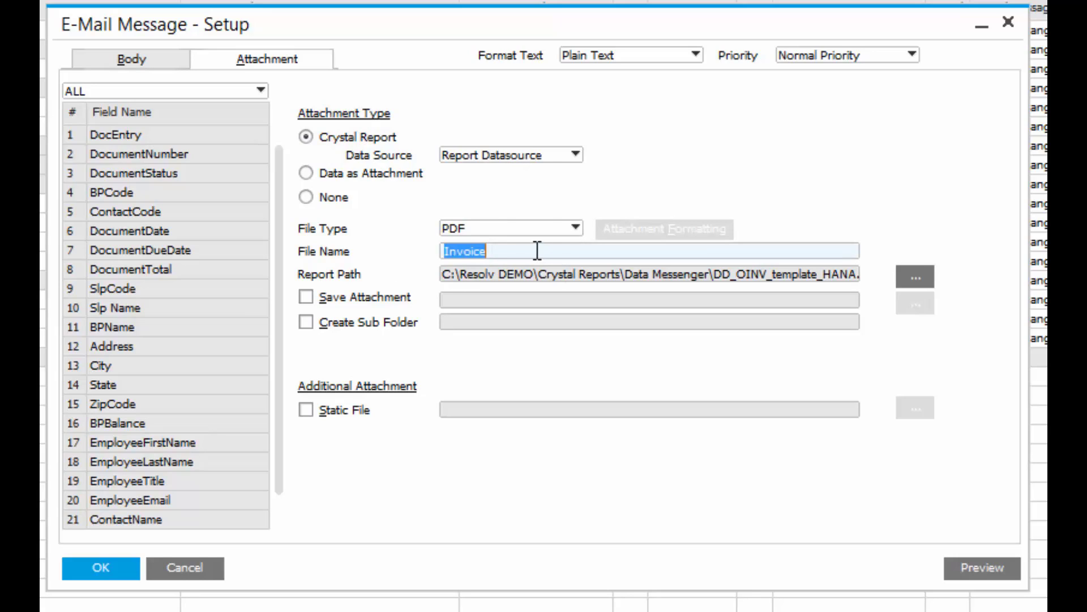
{"action": "key", "text": "BackSpace"}
{"action": "right_click", "coordinate": [474, 252]}
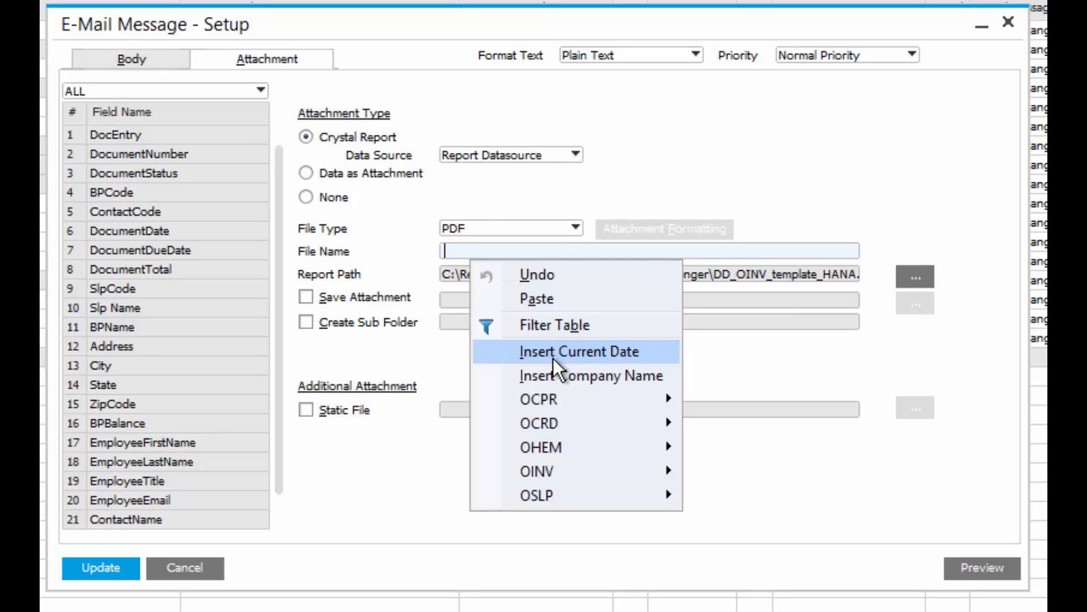
{"action": "left_click", "coordinate": [559, 376]}
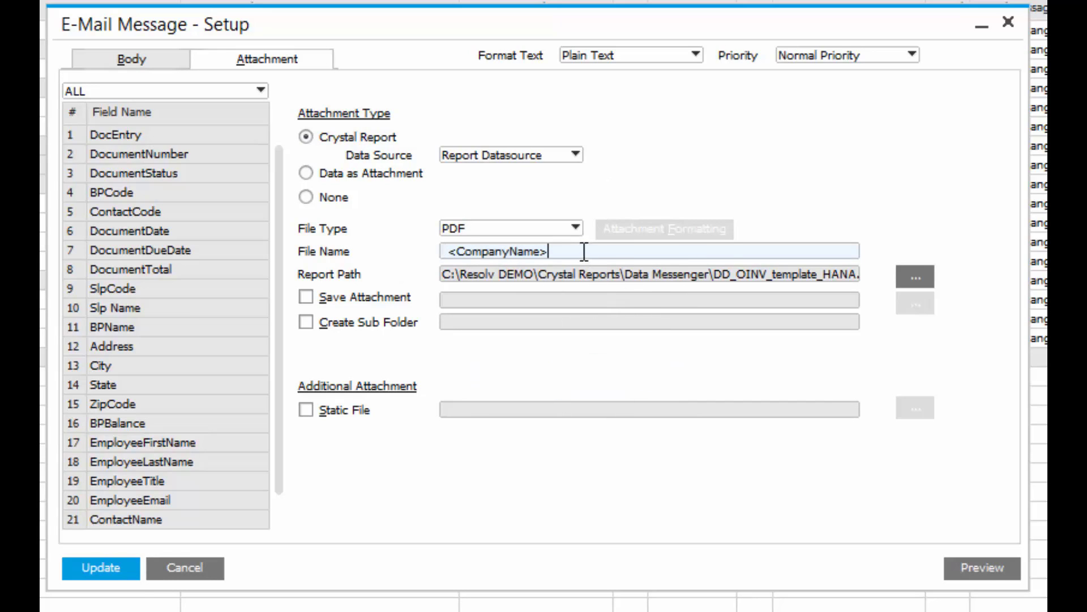
{"action": "type", "text": "Invoice"}
{"action": "double_click", "coordinate": [121, 153]}
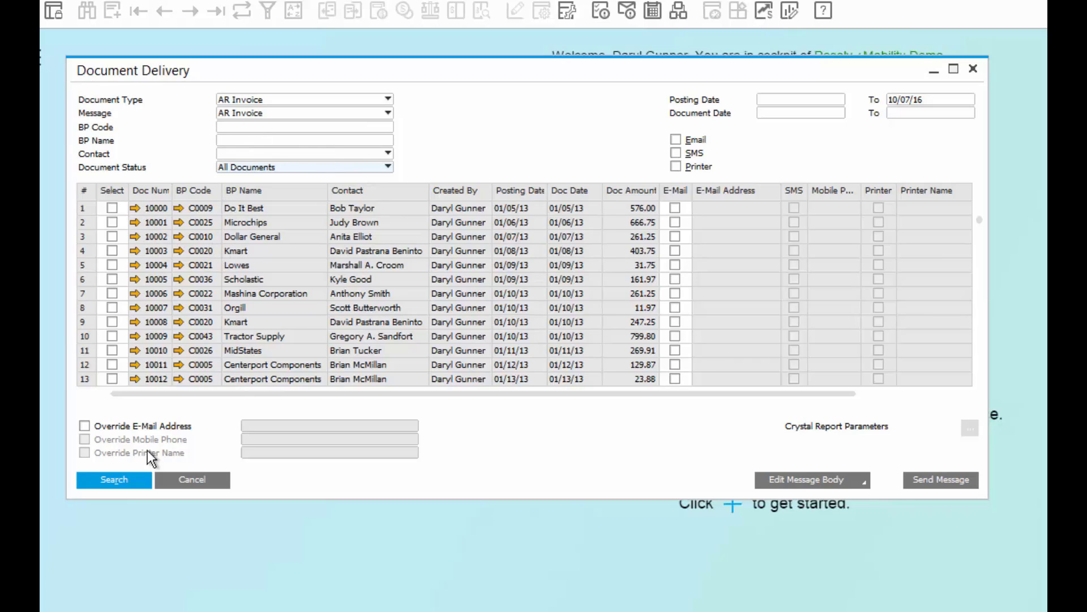
Search Document Delivery for the AR invoices of business partner Do It Best.
{"action": "left_click", "coordinate": [240, 140]}
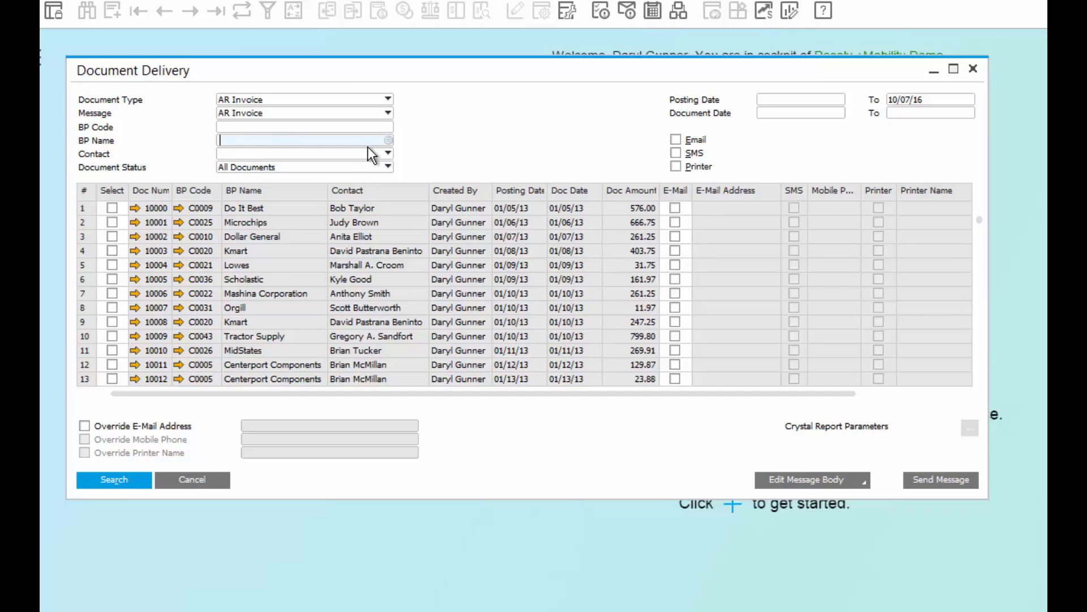
{"action": "type", "text": "Do"}
{"action": "key", "text": "Tab"}
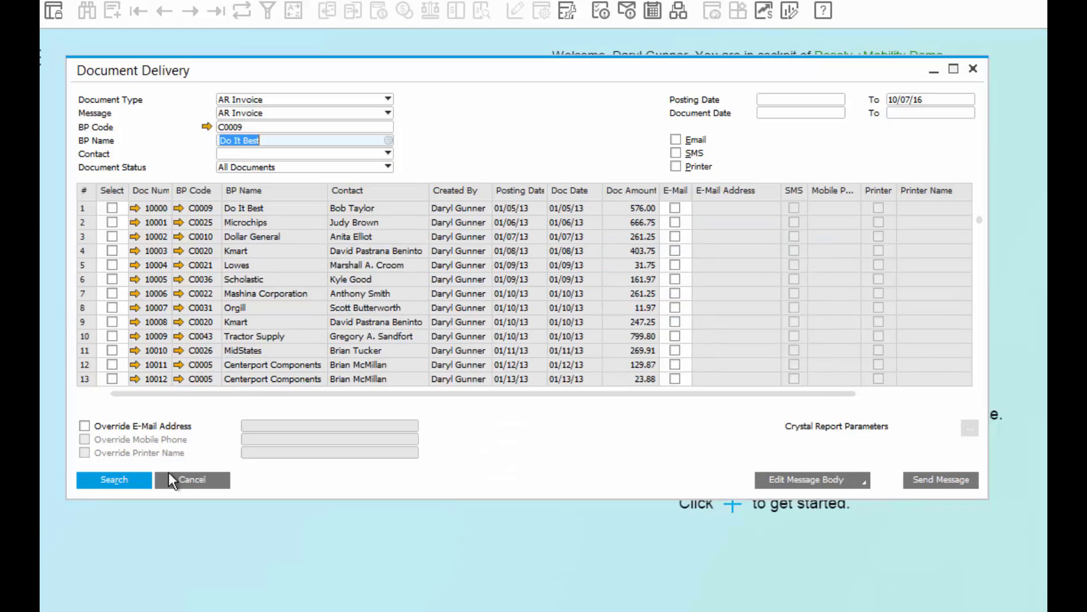
{"action": "left_click", "coordinate": [131, 479]}
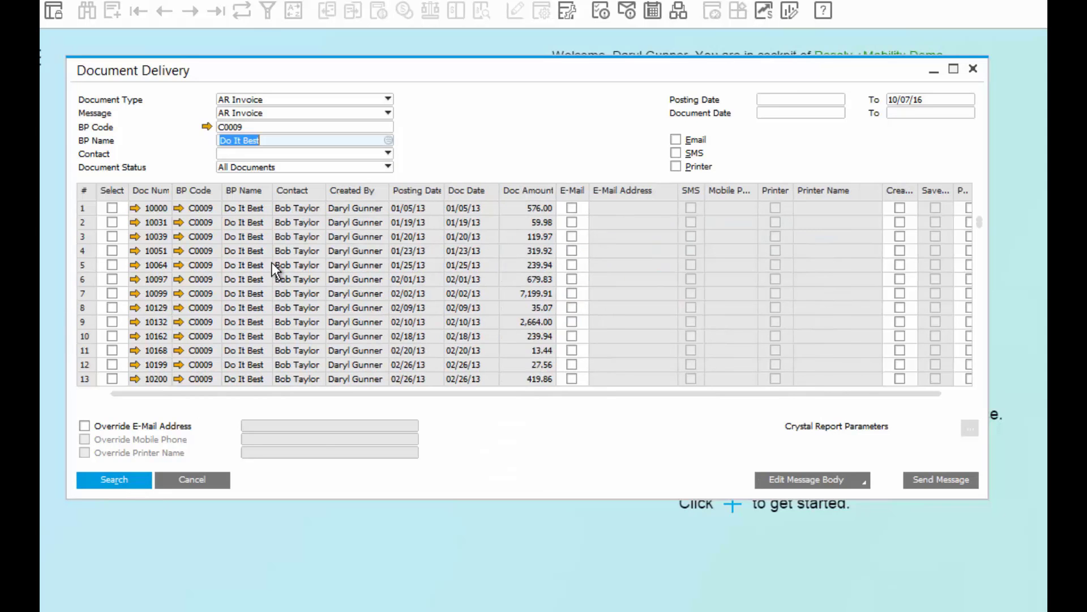
Select the first Do It Best invoice, override its e-mail address with the test recipient's address, and send the message.
{"action": "left_click", "coordinate": [112, 208]}
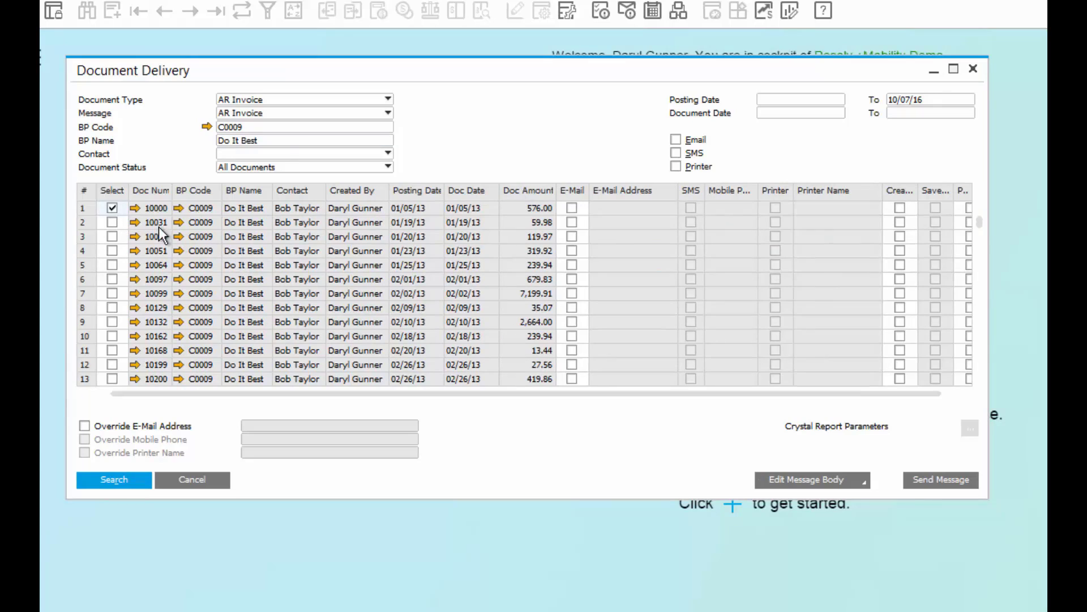
{"action": "left_click", "coordinate": [84, 425]}
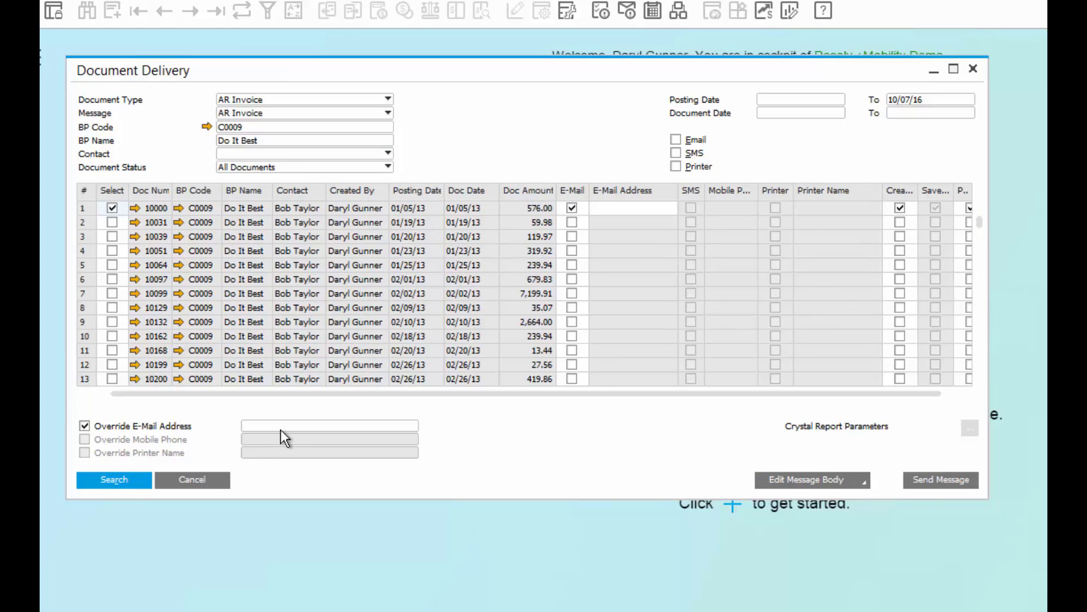
{"action": "left_click", "coordinate": [281, 426]}
{"action": "key", "text": "ctrl+v"}
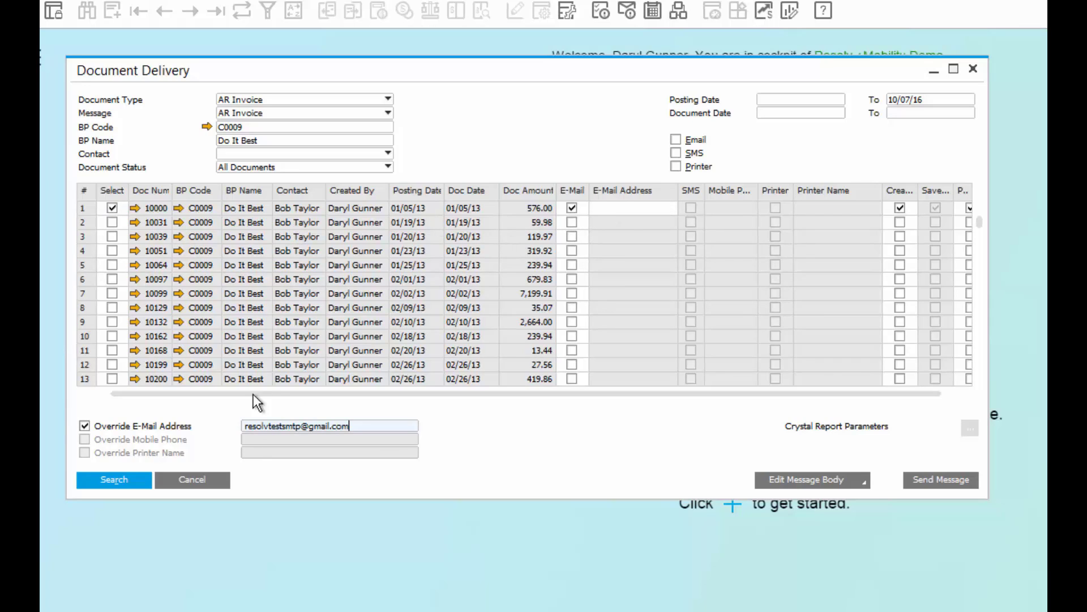
{"action": "left_click", "coordinate": [941, 480]}
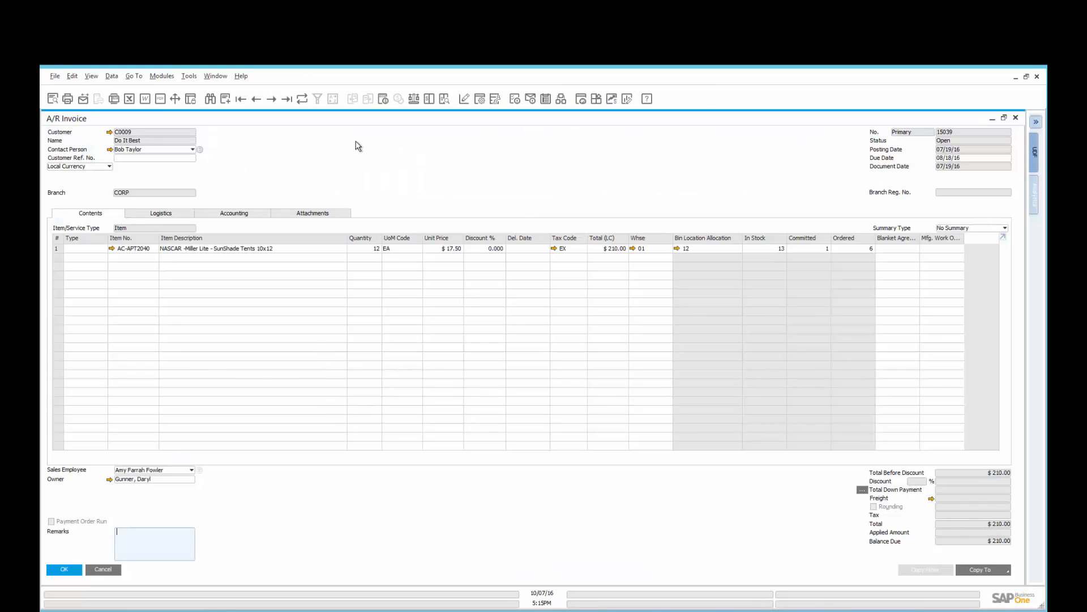
Open the activity related to the Do It Best A/R invoice and view the activity's content.
{"action": "right_click", "coordinate": [396, 156]}
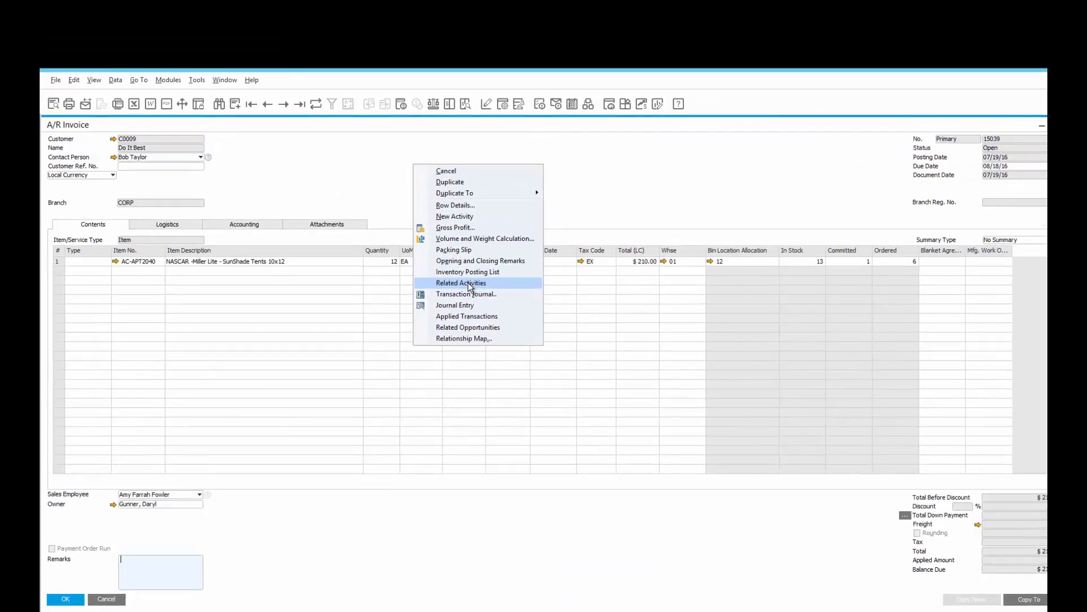
{"action": "left_click", "coordinate": [440, 268]}
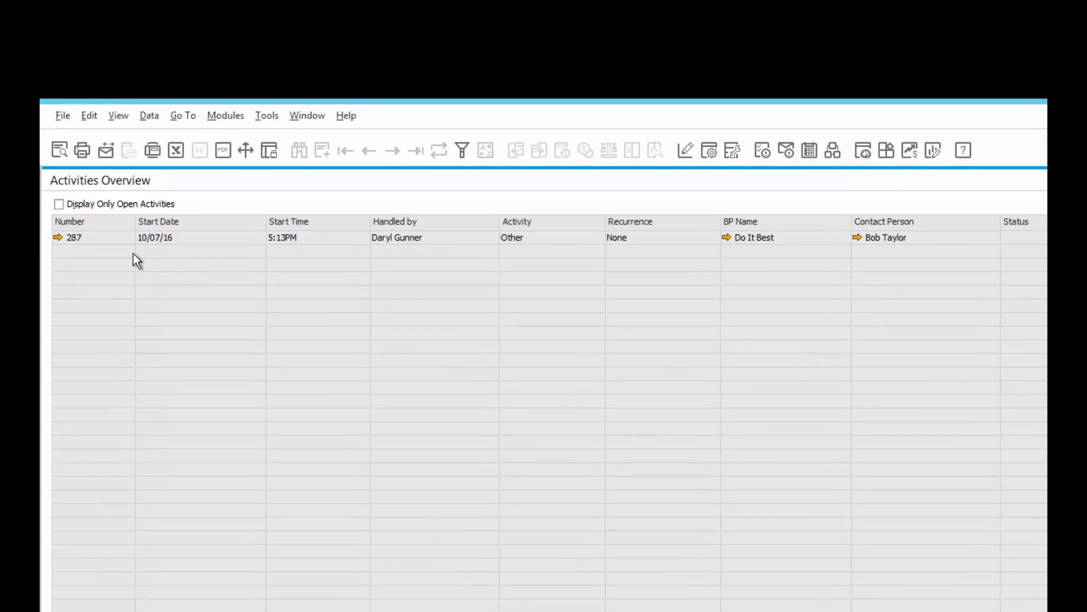
{"action": "left_click", "coordinate": [58, 238]}
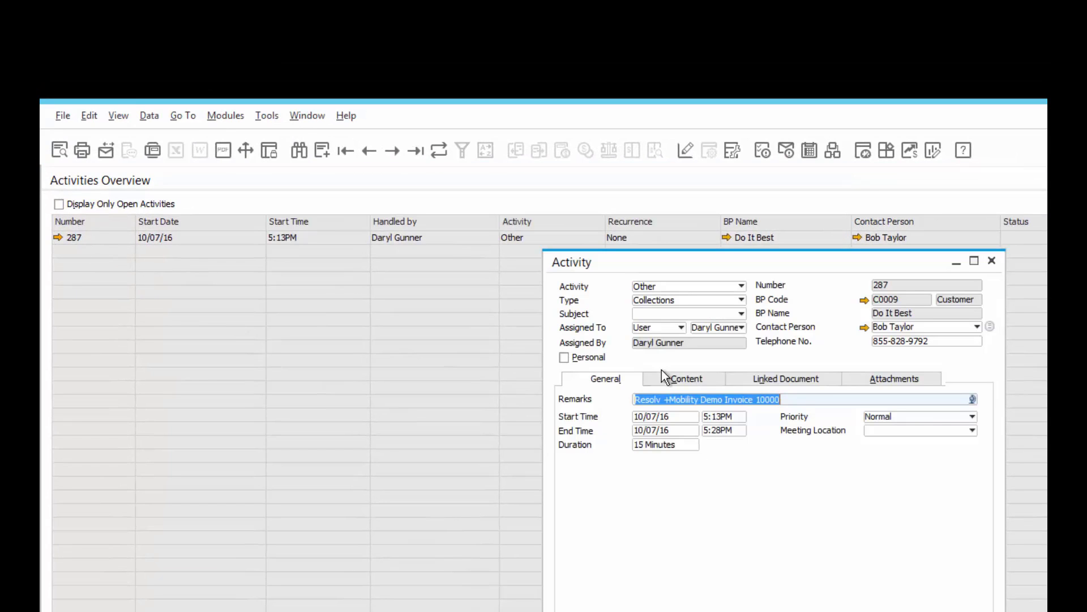
{"action": "left_click", "coordinate": [682, 383]}
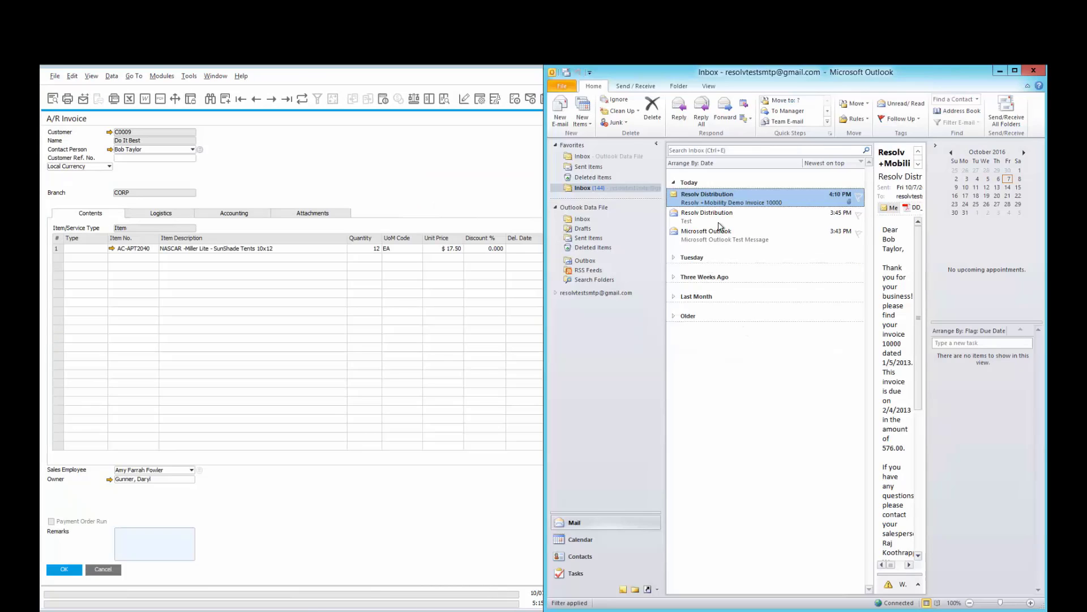
In Outlook, open the received Resolv +Mobility Demo Invoice 10000 e-mail and its attached DD_OINV_template_HANA.PDF.
{"action": "double_click", "coordinate": [725, 191]}
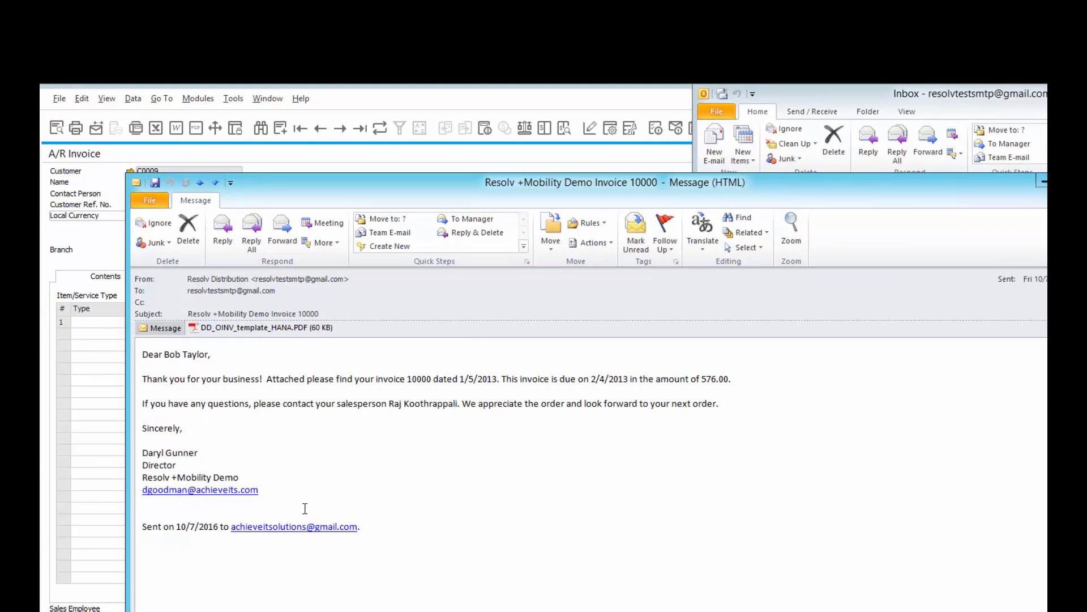
{"action": "double_click", "coordinate": [266, 328]}
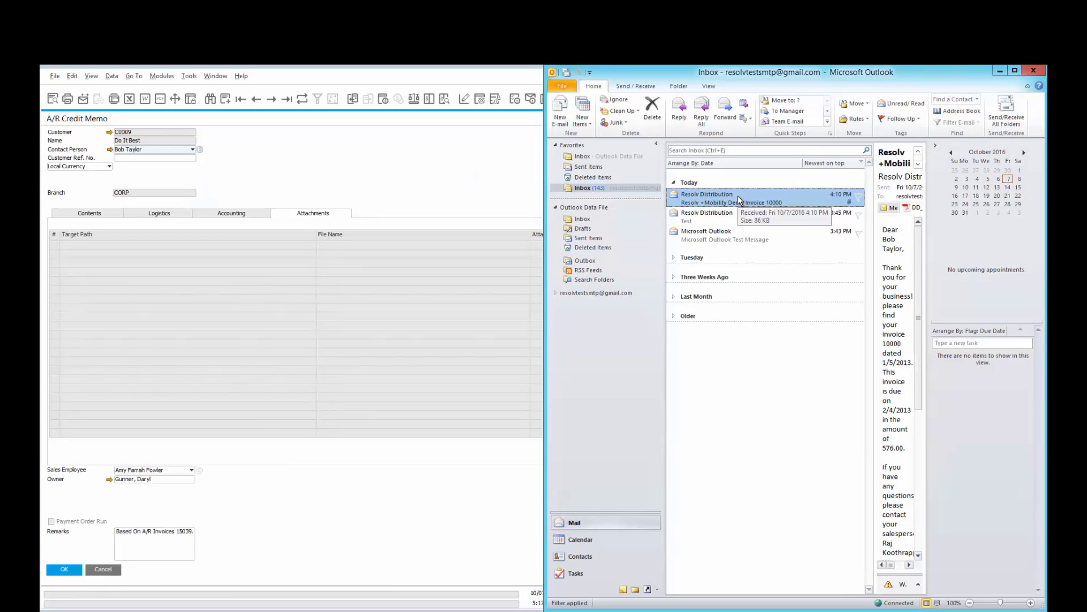
Attach the Resolv +Mobility Demo Invoice 10000 e-mail to the Do It Best A/R credit memo, save it, and display the attachment.
{"action": "left_click_drag", "start_coordinate": [739, 200], "coordinate": [377, 270]}
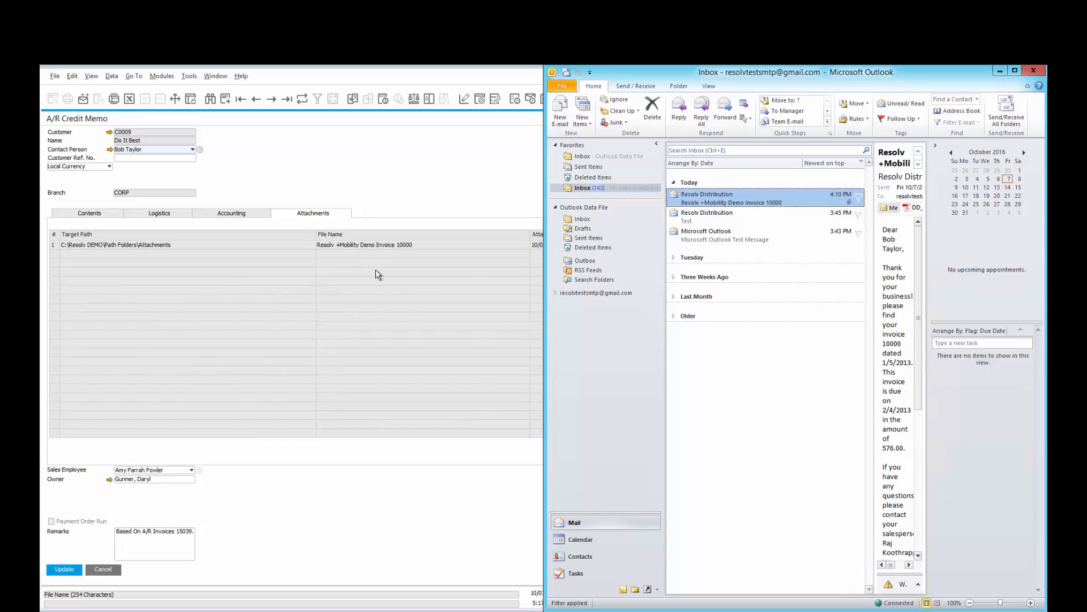
{"action": "left_click", "coordinate": [64, 569]}
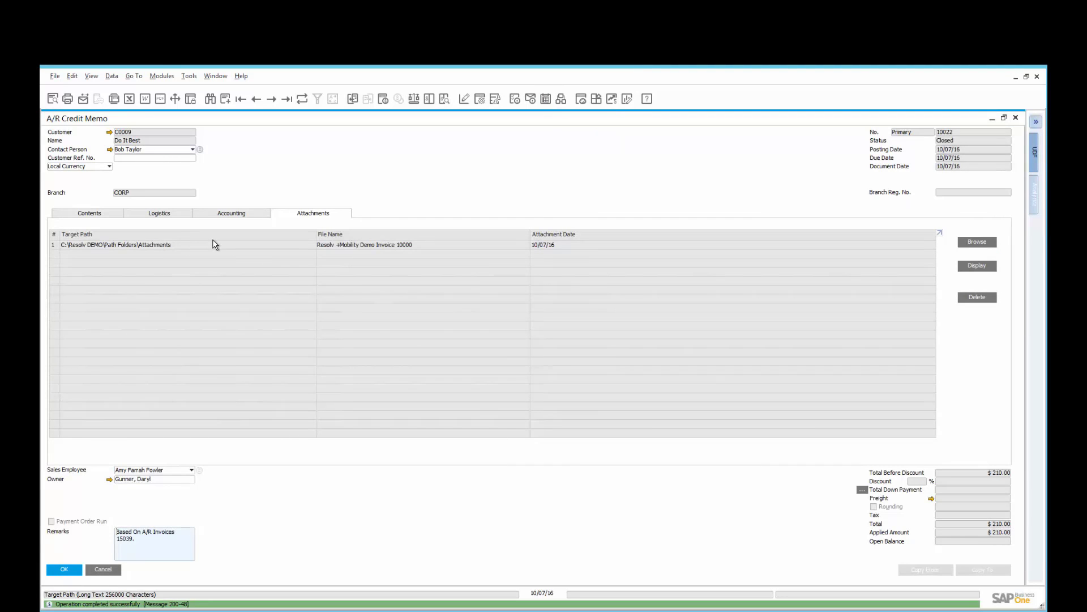
{"action": "left_click", "coordinate": [114, 245]}
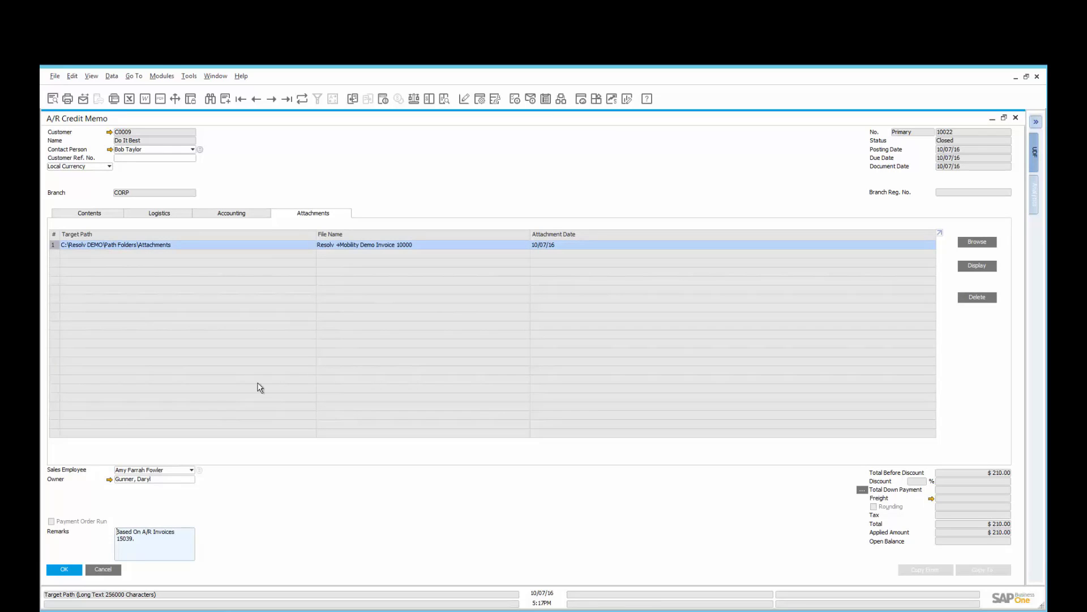
{"action": "left_click", "coordinate": [964, 264]}
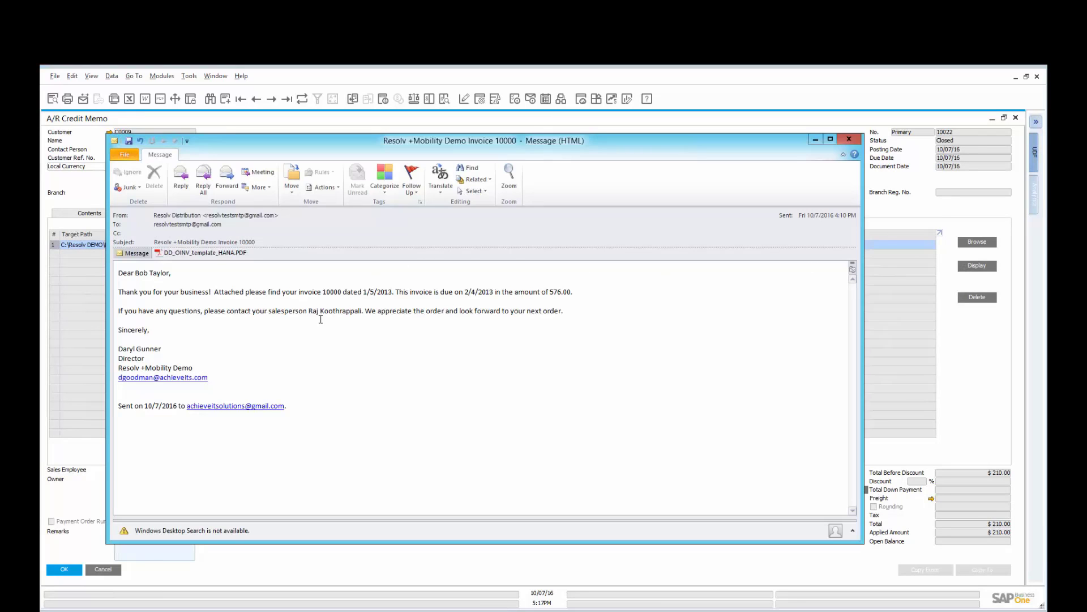
{"action": "left_click", "coordinate": [849, 138]}
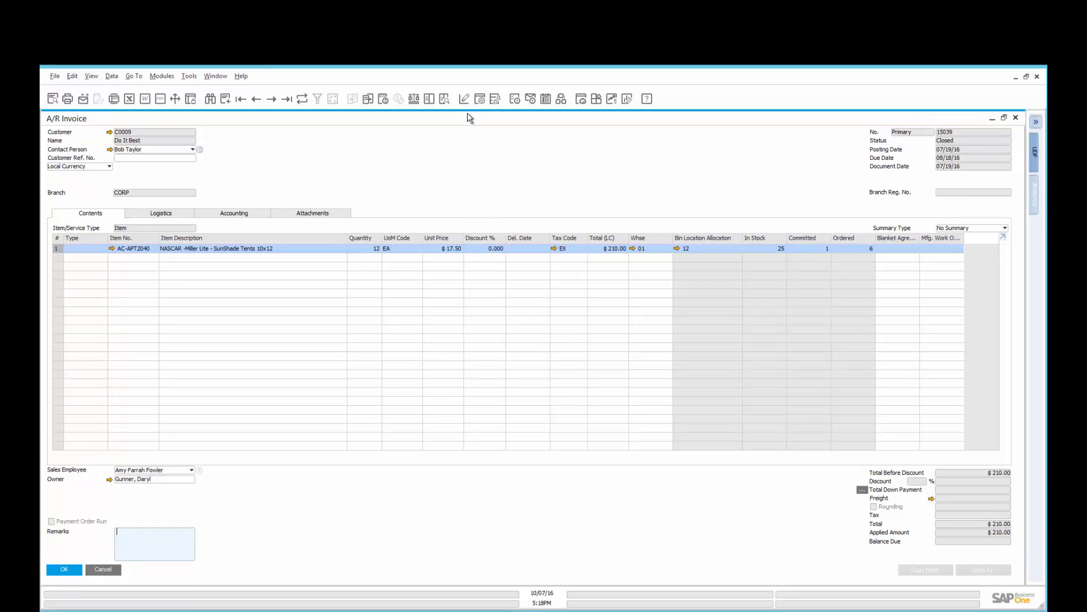
Examine the user and business partner default options for the A/R invoice layout DD_OINV_template_HANA.
{"action": "left_click", "coordinate": [464, 98]}
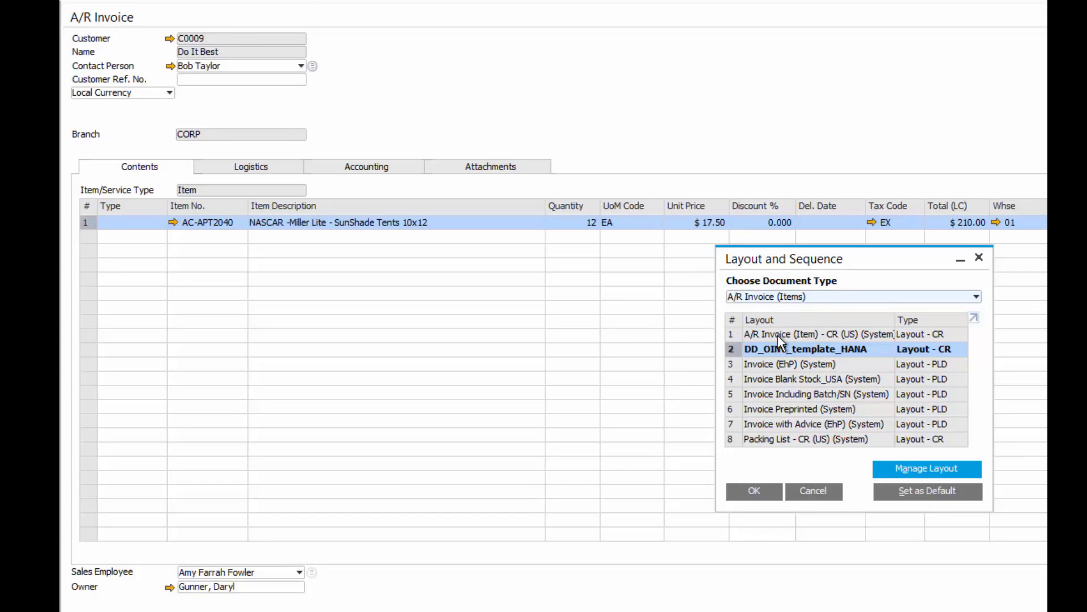
{"action": "left_click", "coordinate": [919, 493]}
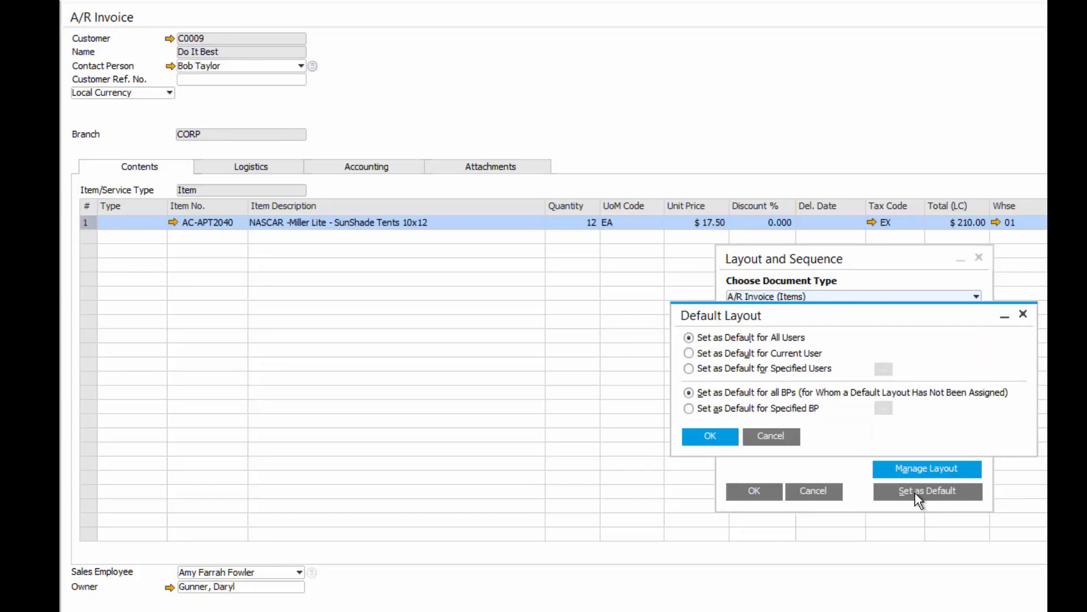
{"action": "left_click", "coordinate": [726, 418]}
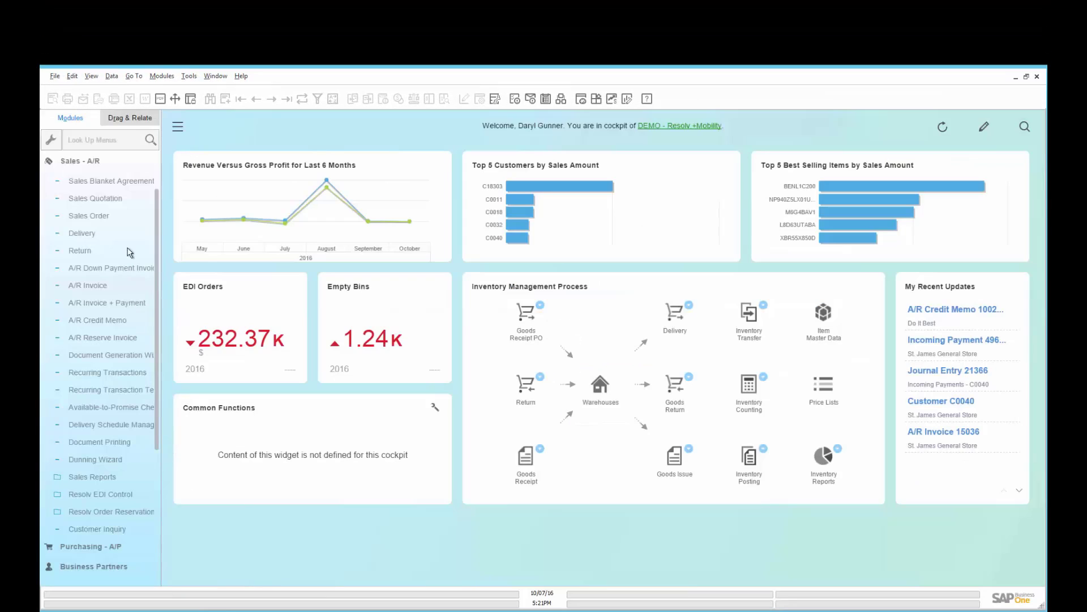
Run the Customer Receivables Aging report for all customers, grouped by customer.
{"action": "left_click", "coordinate": [96, 162]}
{"action": "left_click", "coordinate": [94, 260]}
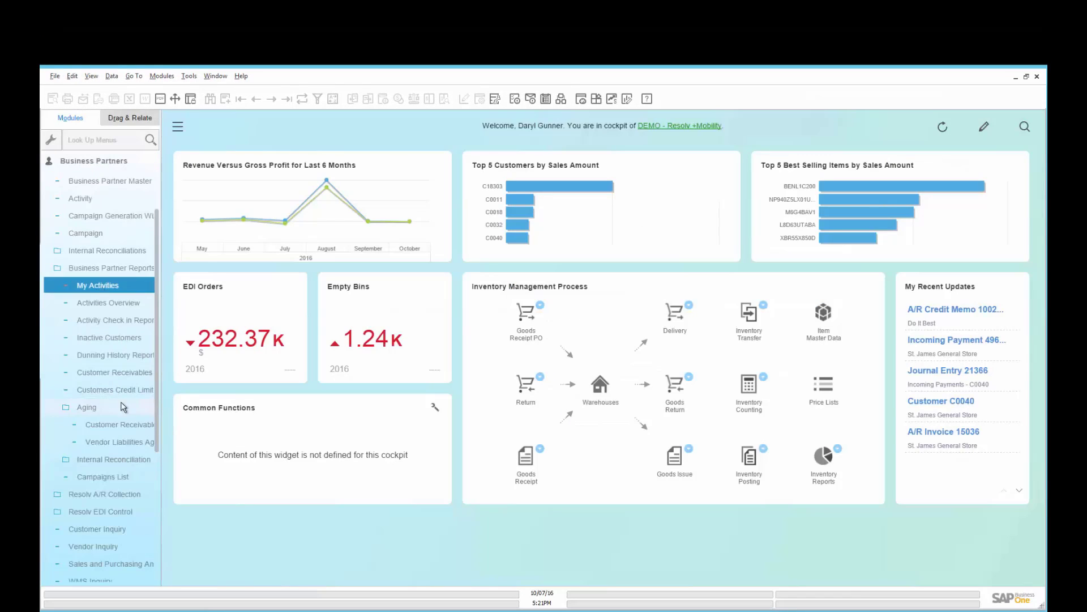
{"action": "left_click", "coordinate": [120, 425]}
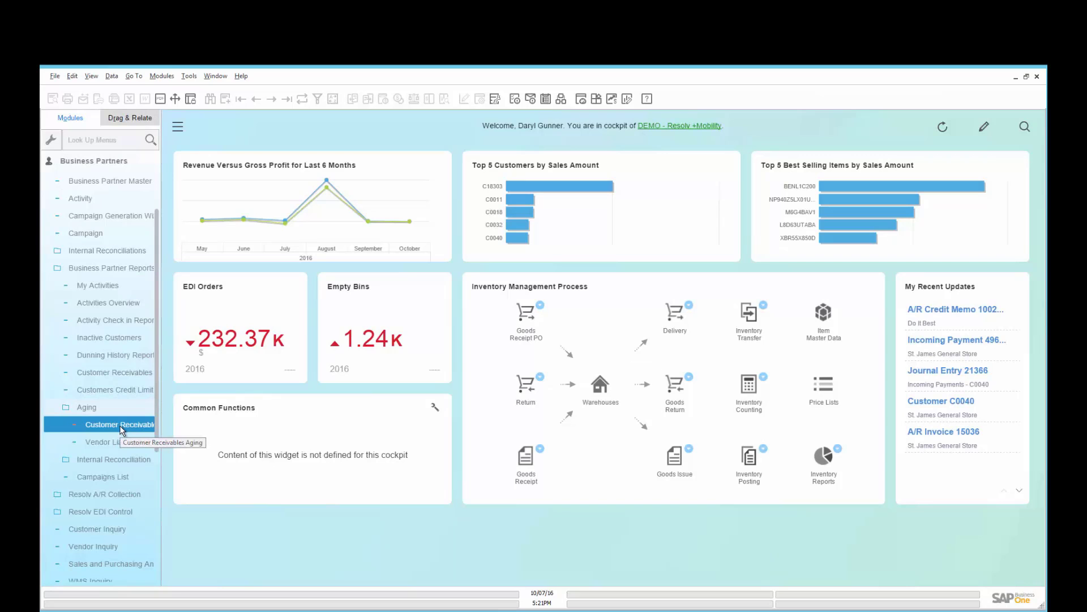
{"action": "left_click", "coordinate": [120, 426]}
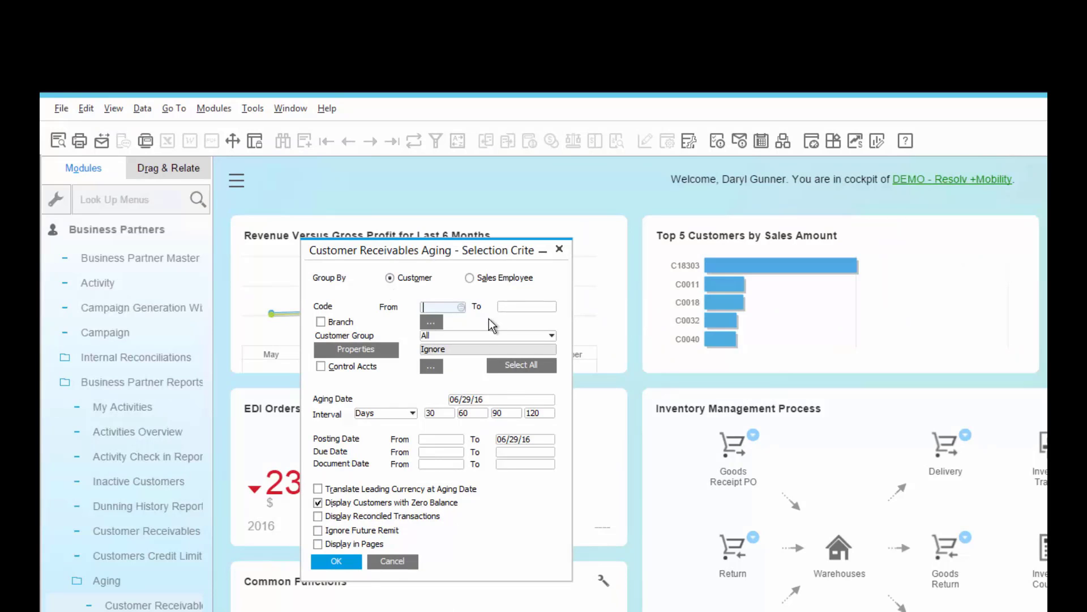
{"action": "left_click", "coordinate": [340, 559]}
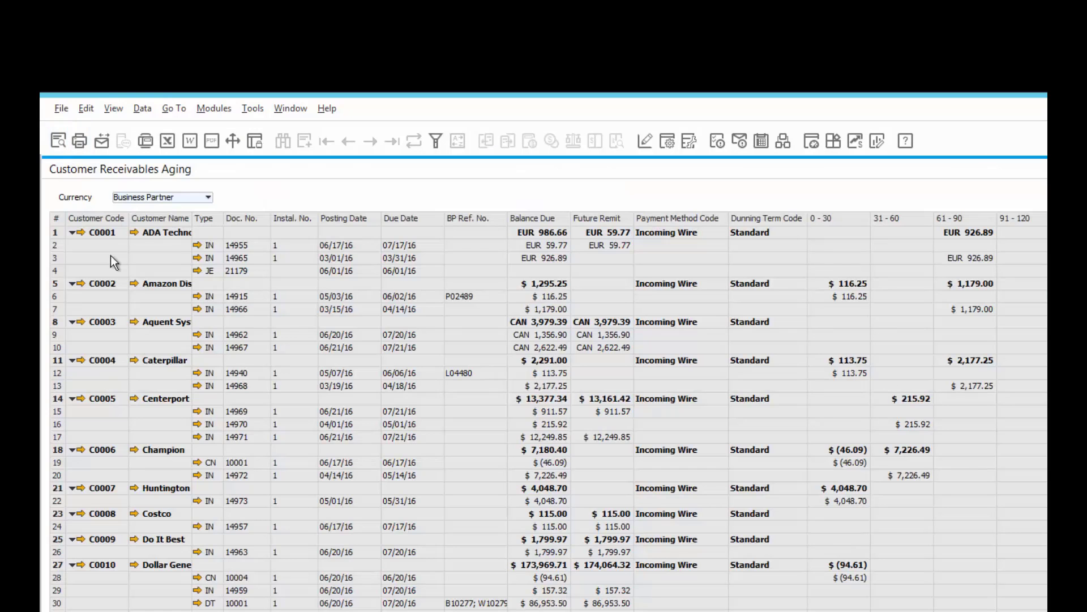
Preview the Receivables Aging Summary Report and look through the customer balances by aging period.
{"action": "left_click", "coordinate": [58, 140]}
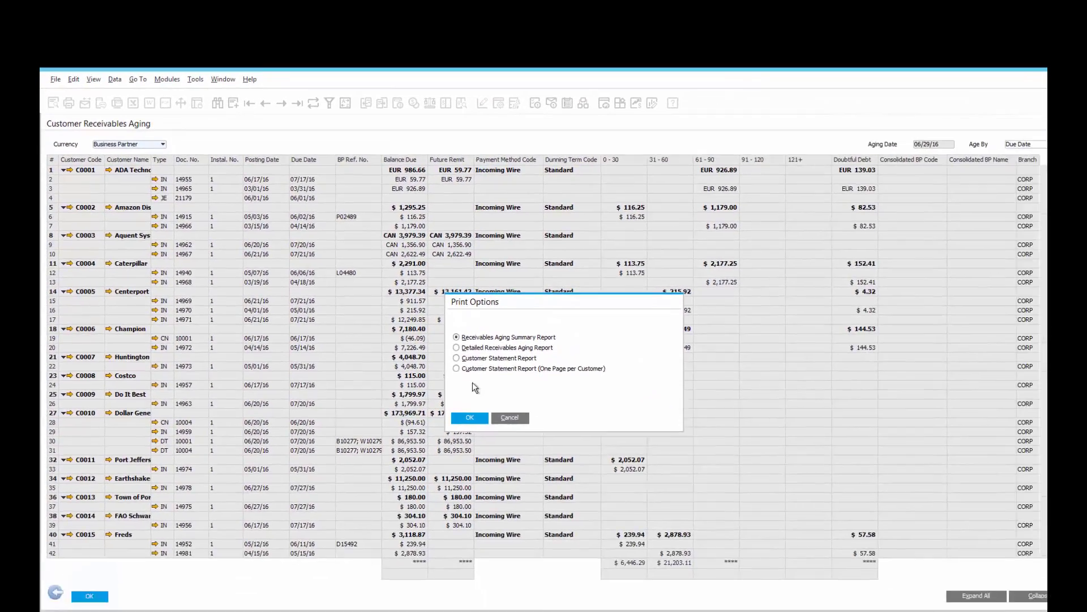
{"action": "left_click", "coordinate": [609, 568]}
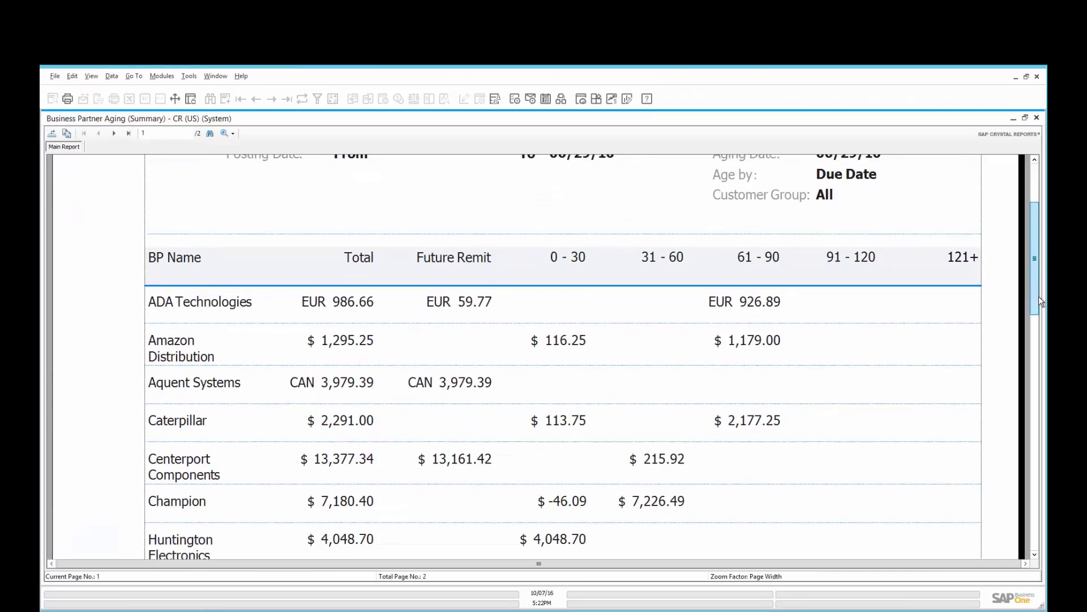
{"action": "mouse_move", "coordinate": [1039, 296]}
{"action": "left_mouse_down"}
{"action": "mouse_move", "coordinate": [1037, 327]}
{"action": "mouse_move", "coordinate": [1034, 315]}
{"action": "left_mouse_up"}
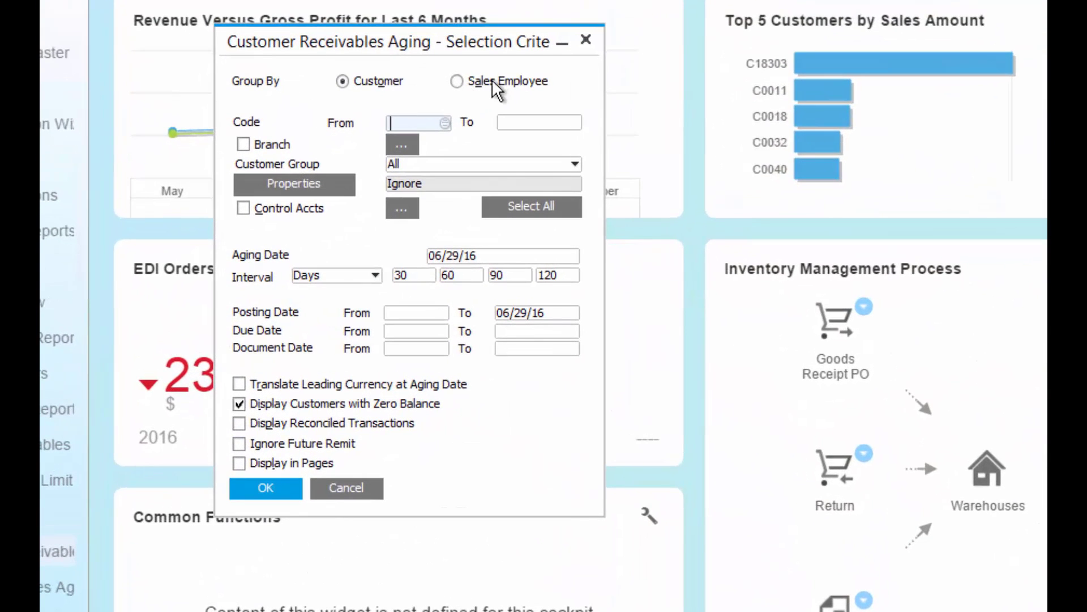
Run the Customer Receivables Aging report grouped by sales employee.
{"action": "left_click", "coordinate": [491, 80]}
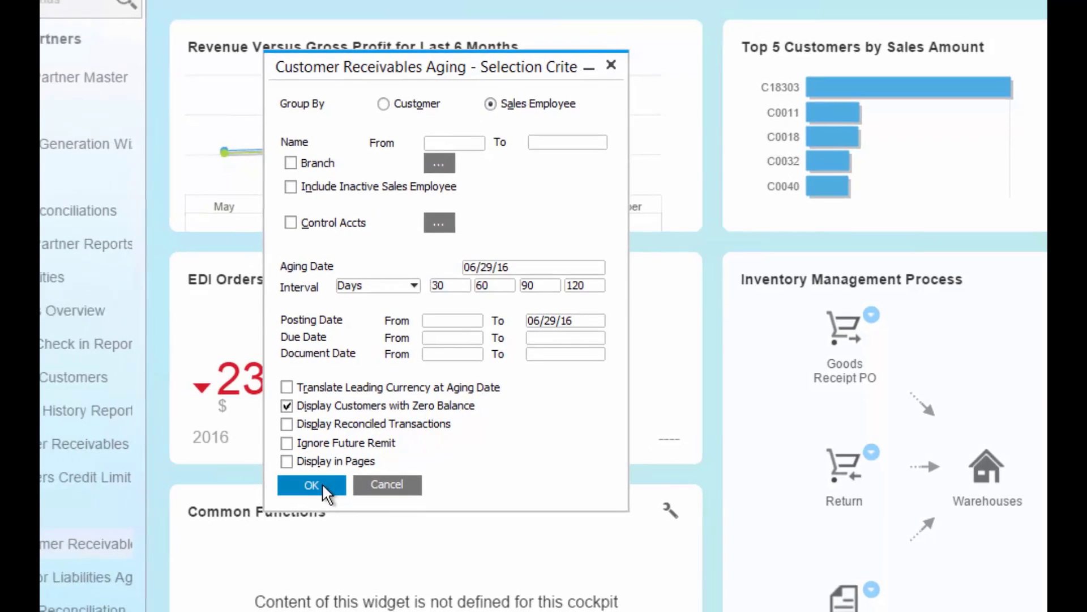
{"action": "left_click", "coordinate": [293, 479]}
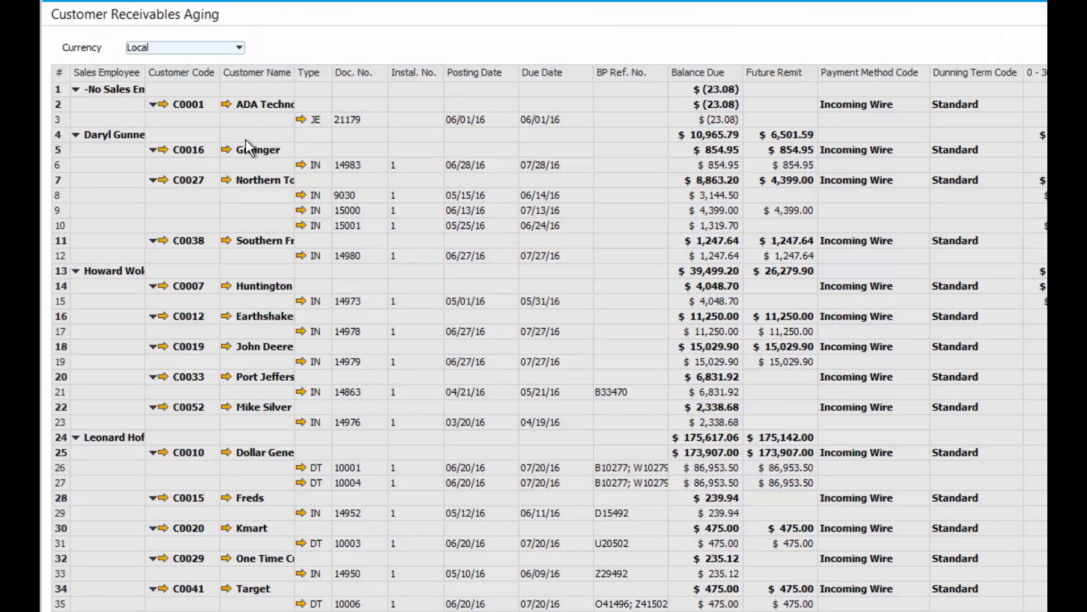